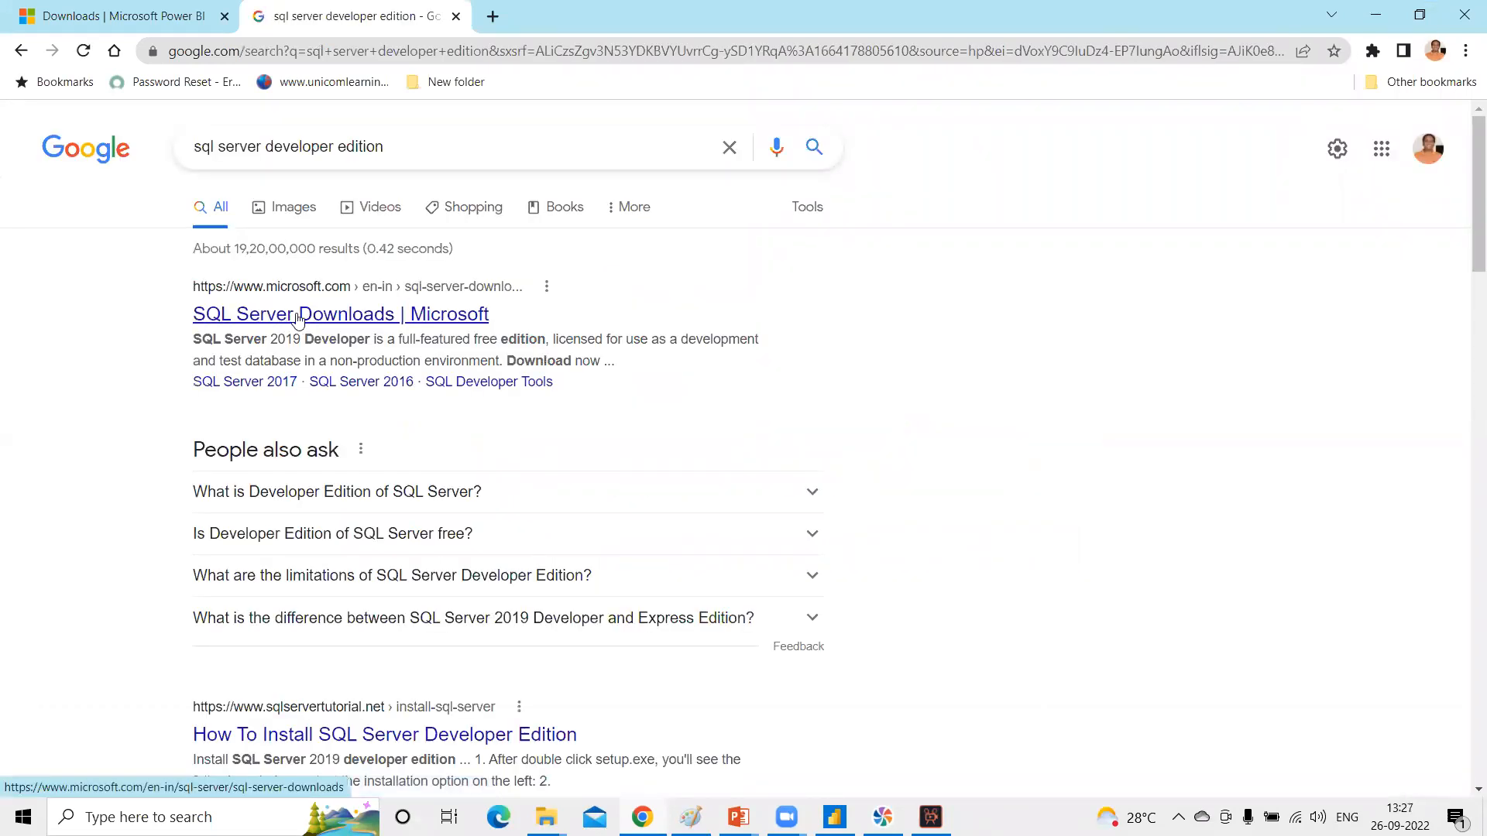
# Step: Download the free SQL Server 2019 Developer edition installer from Microsoft's SQL Server Downloads page and run it
pyautogui.click(298, 316)
pyautogui.scroll(-10, 1157, 542)
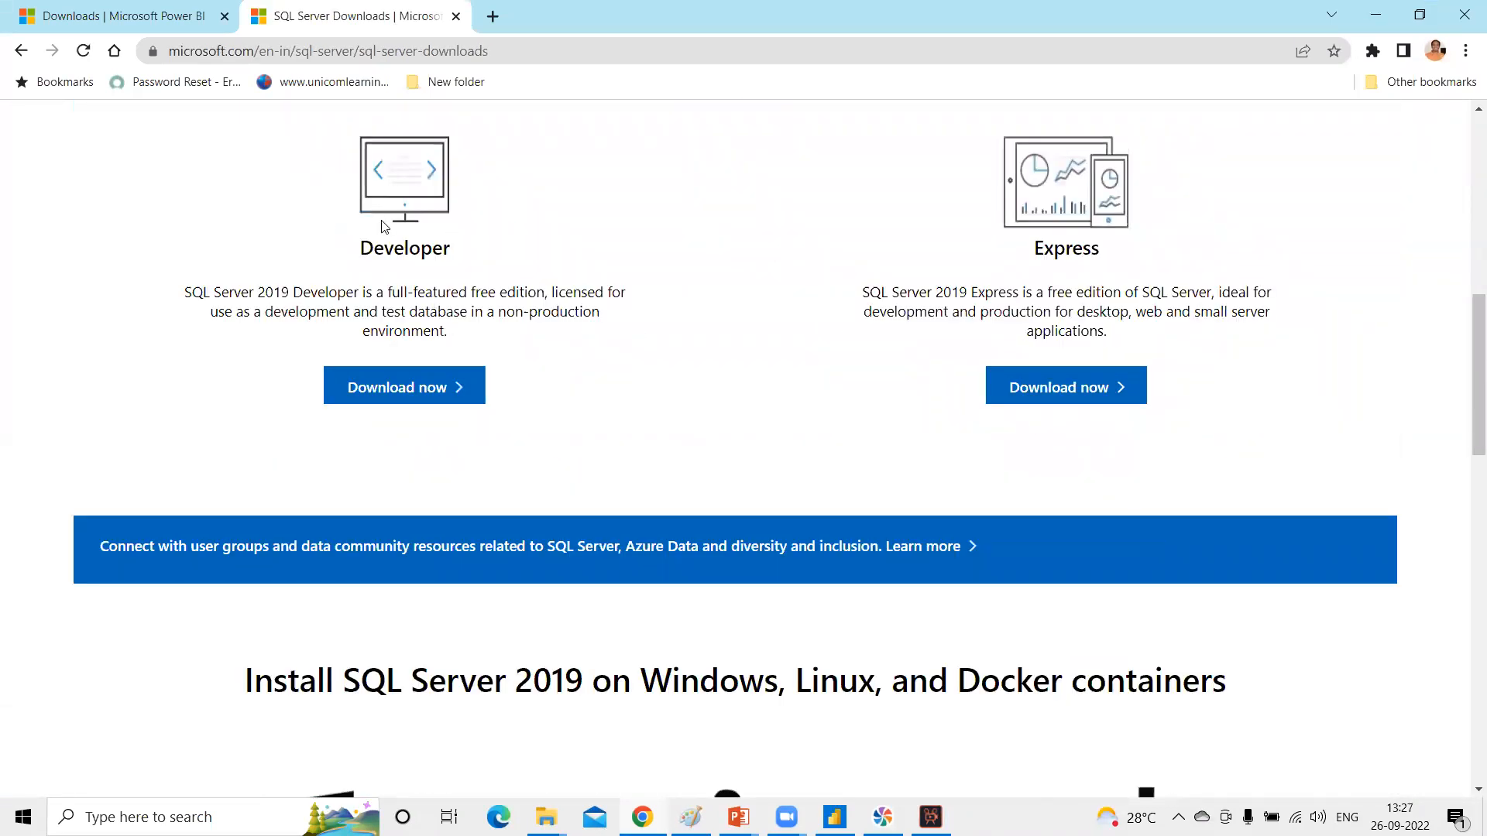
pyautogui.moveTo(192, 292); pyautogui.dragTo(311, 292)
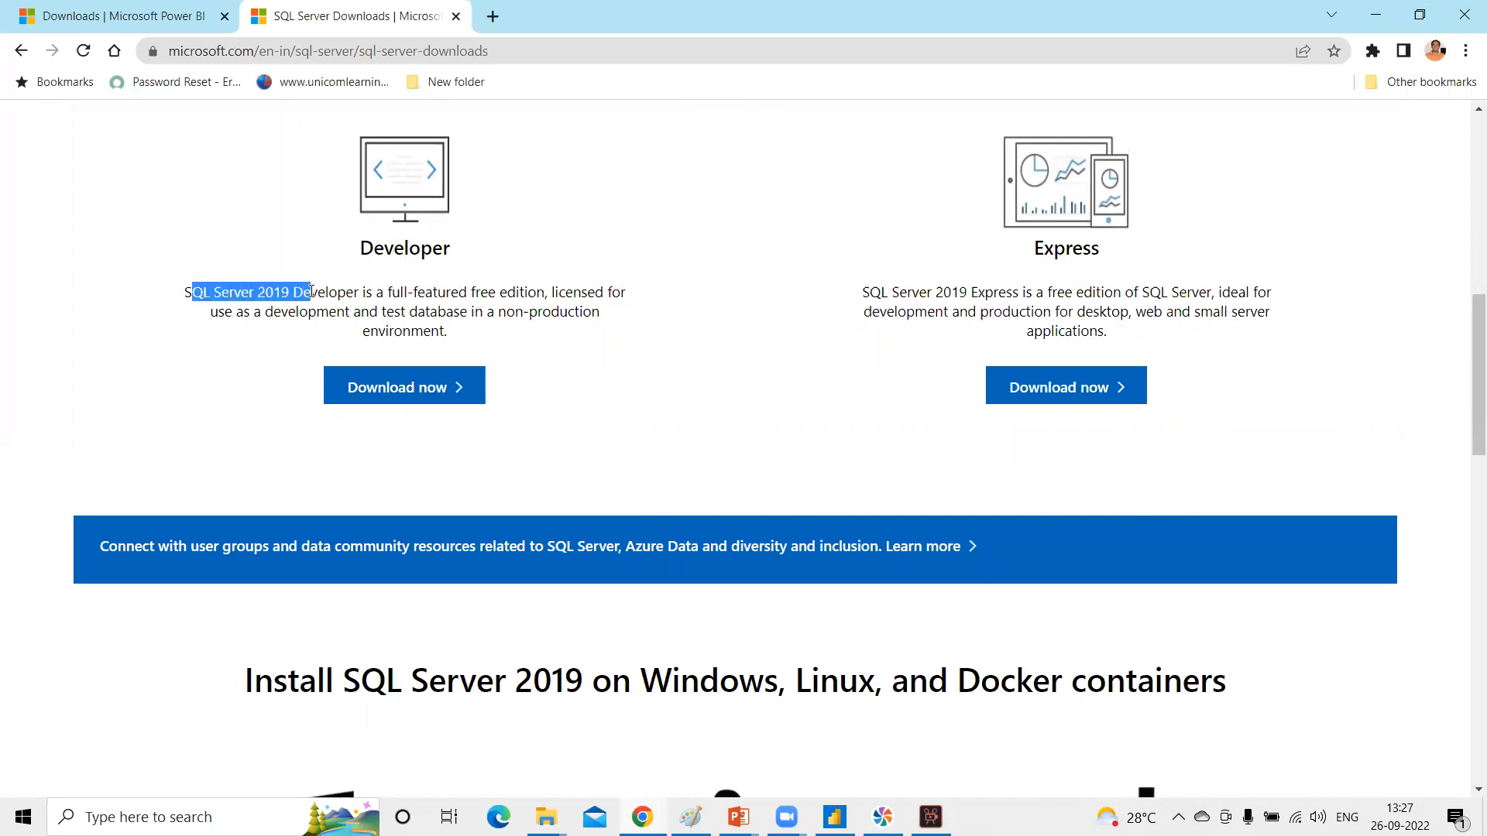
pyautogui.click(413, 391)
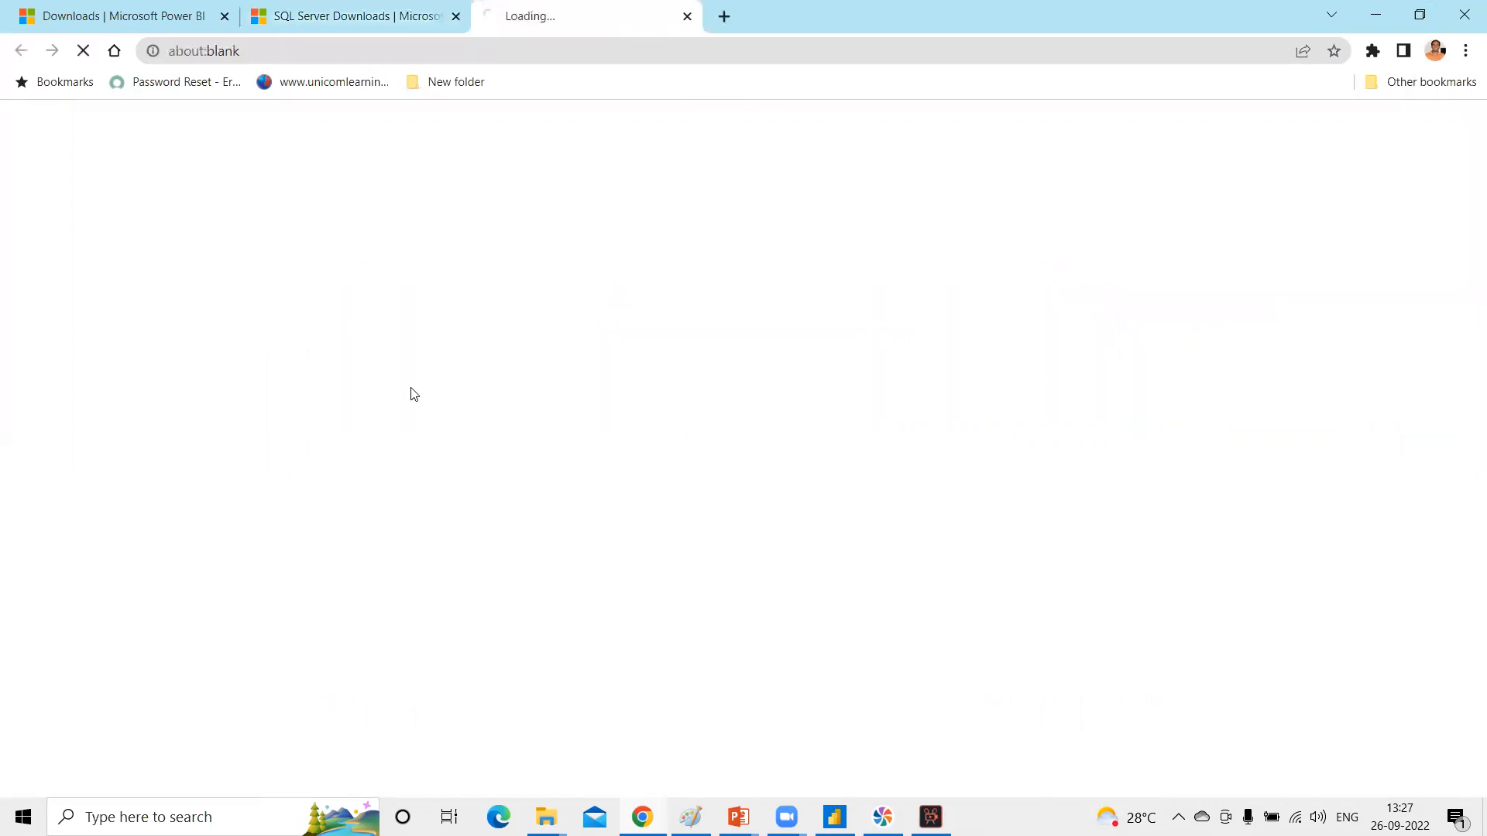
pyautogui.click(104, 767)
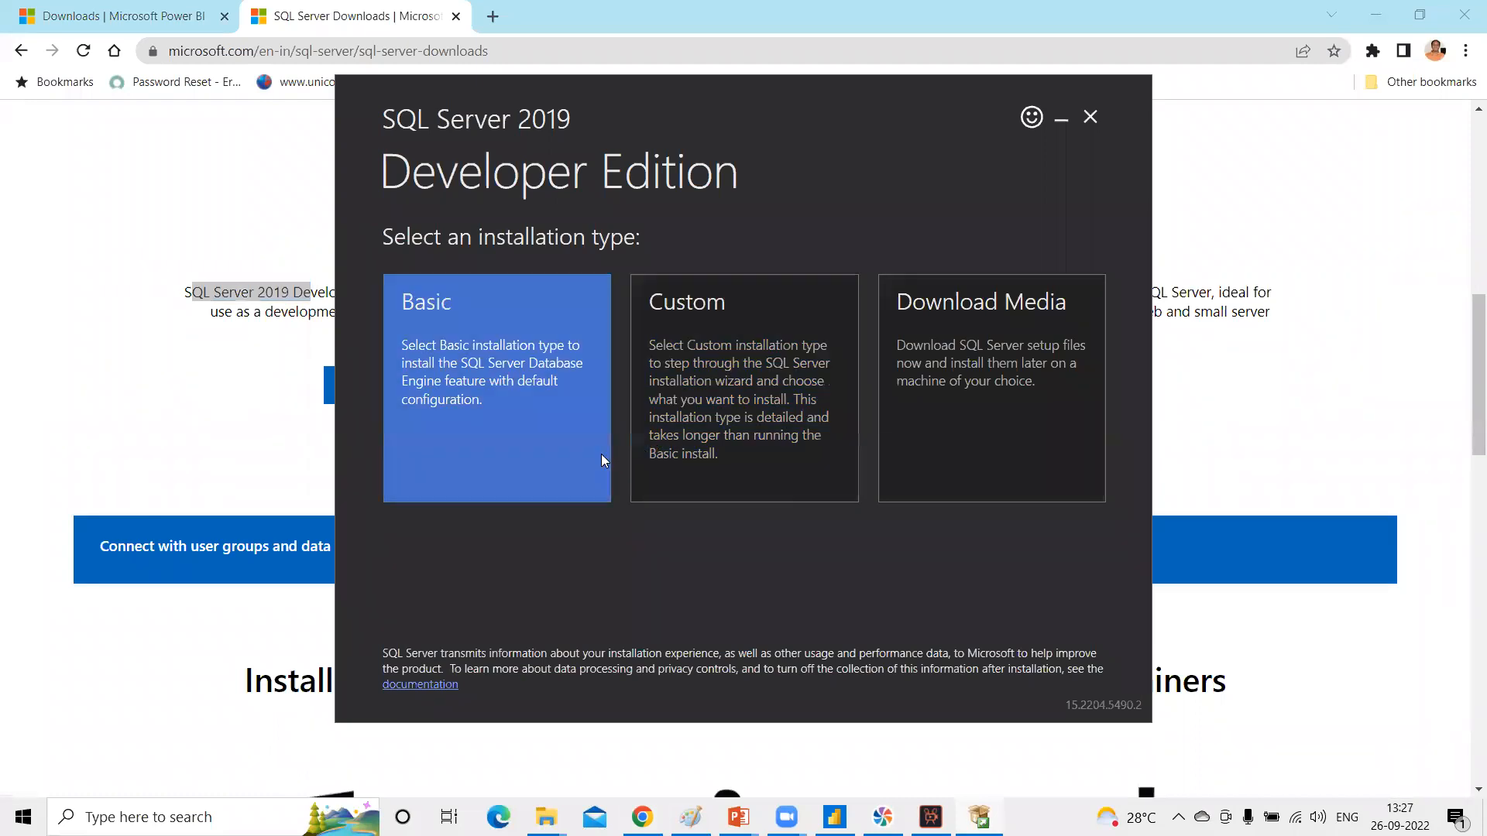
# Step: Choose the Custom installation type, set the media location to D:\SQL2019, and start the media download
pyautogui.click(700, 347)
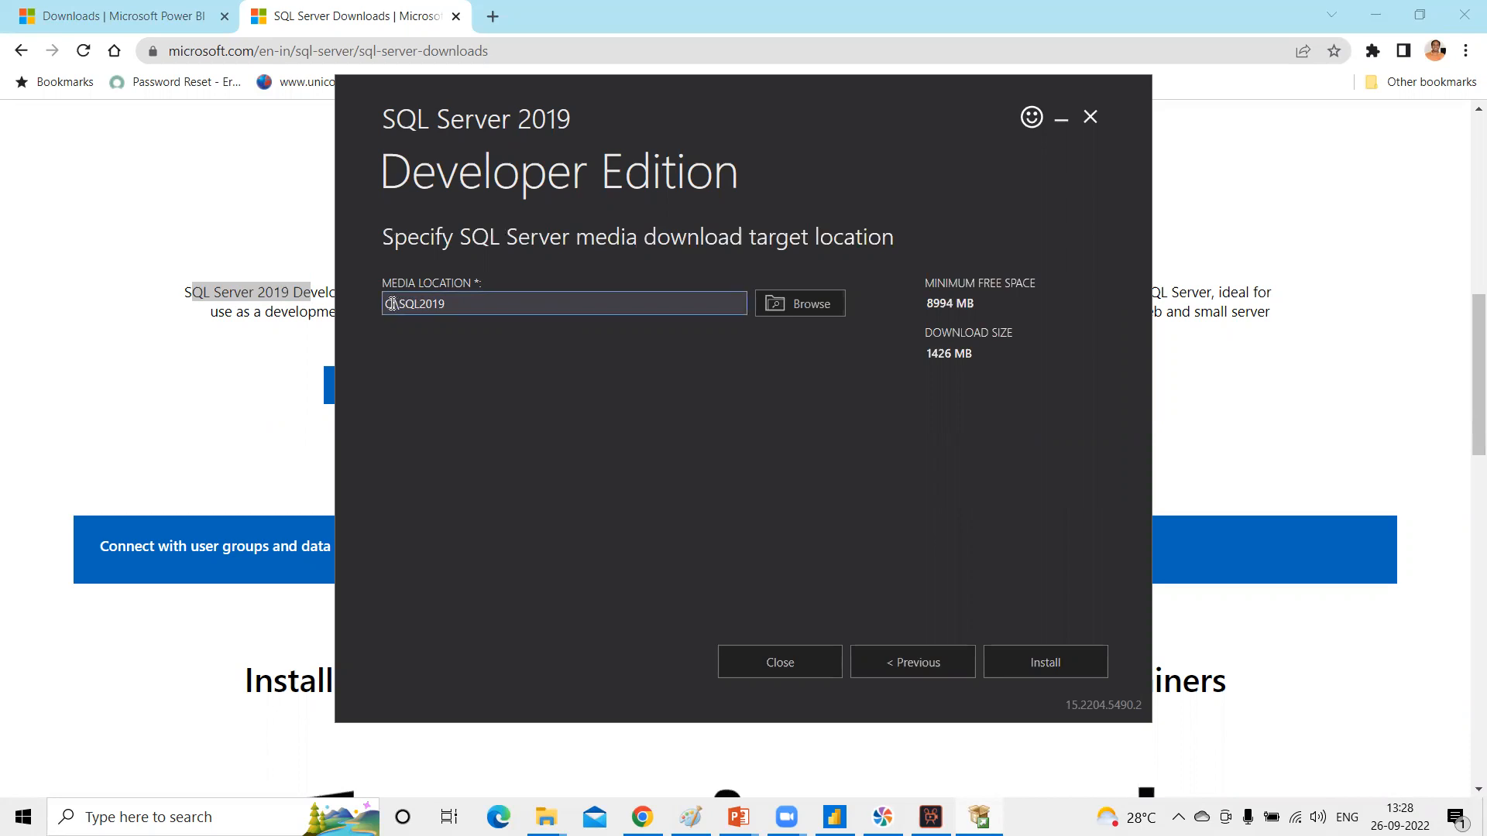
pyautogui.write('D')
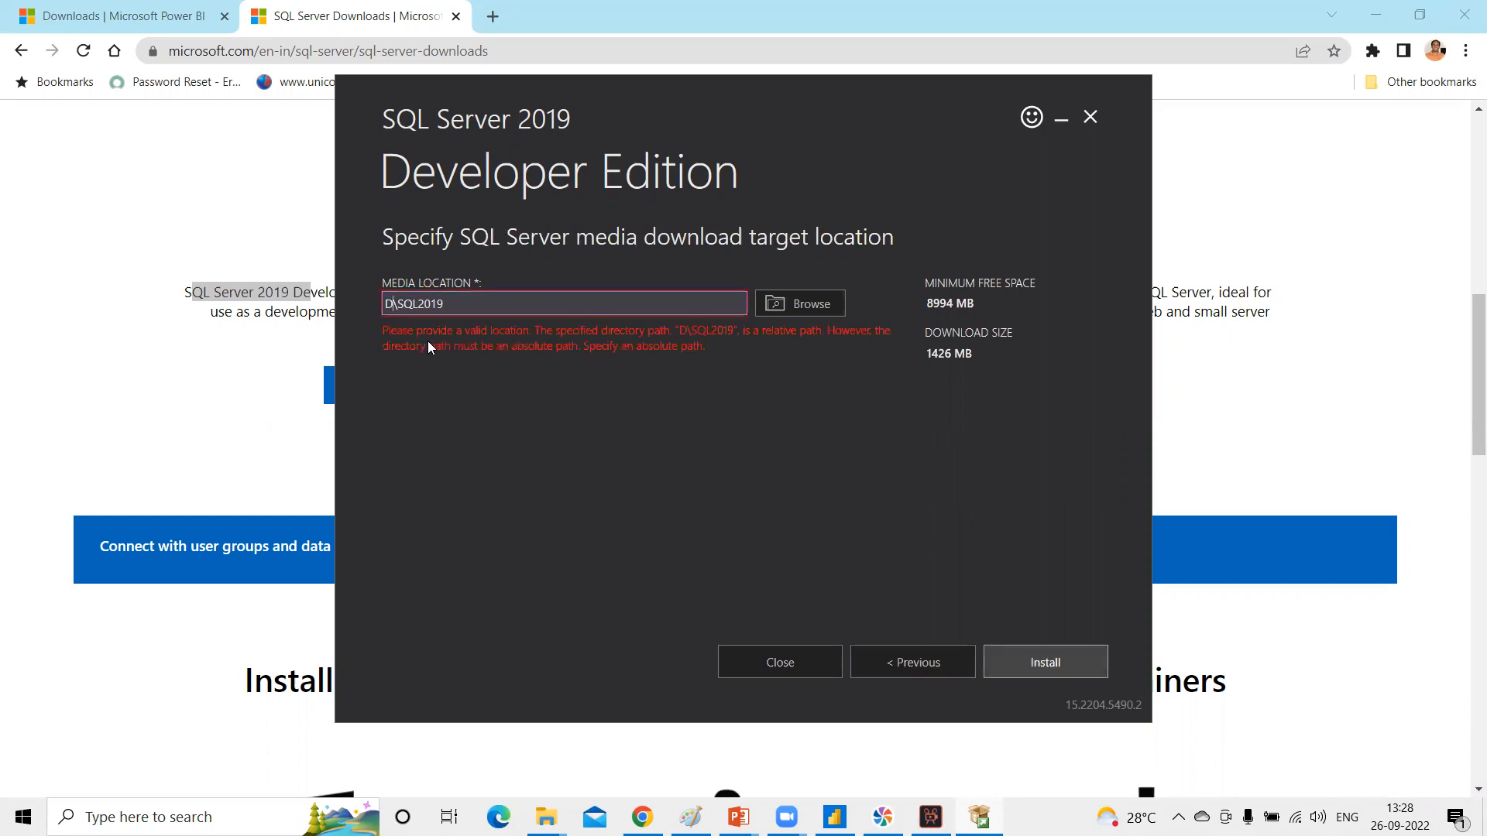
pyautogui.write(':')
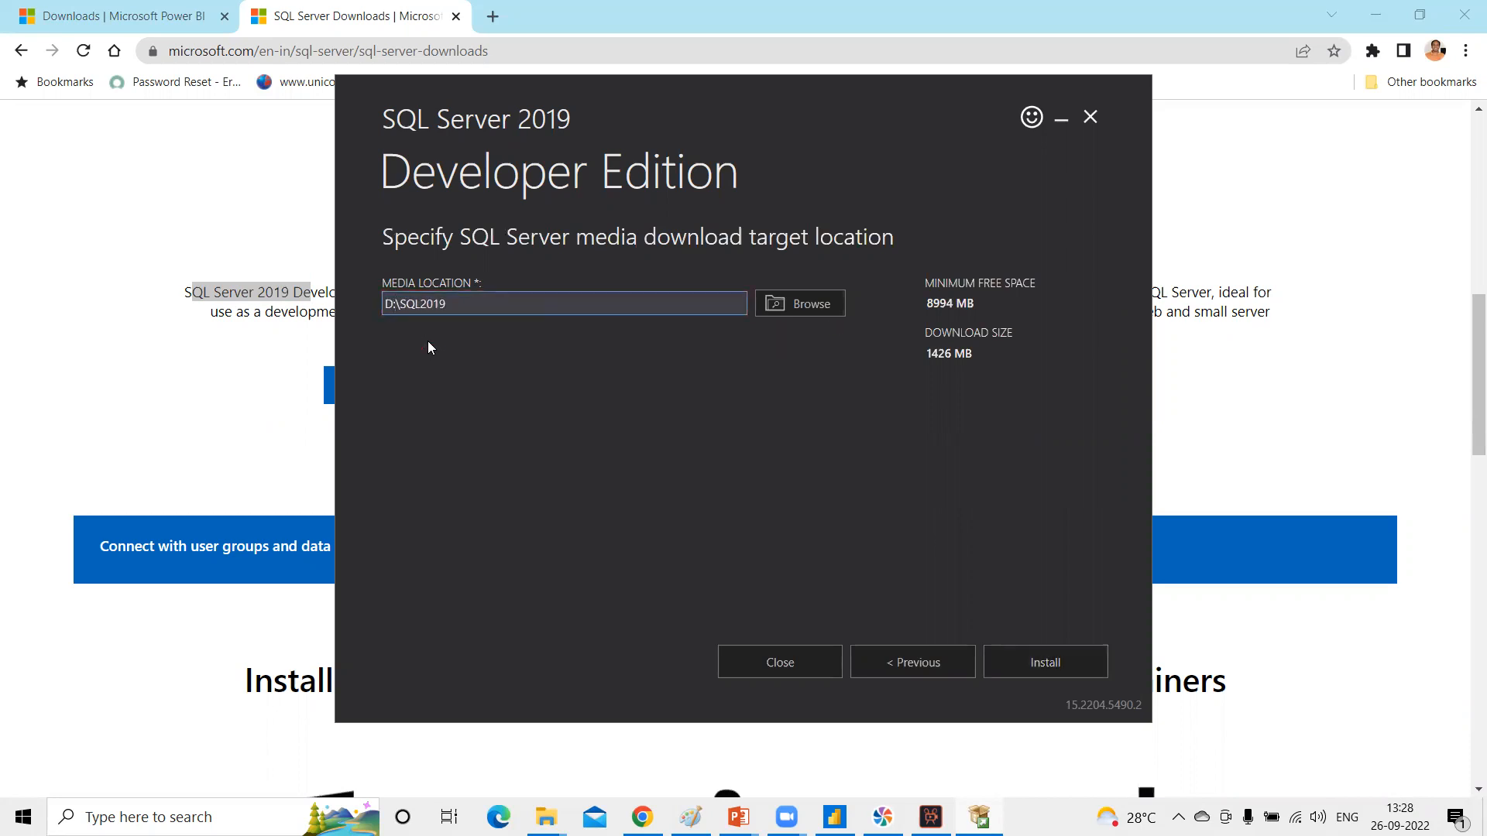
pyautogui.click(1055, 666)
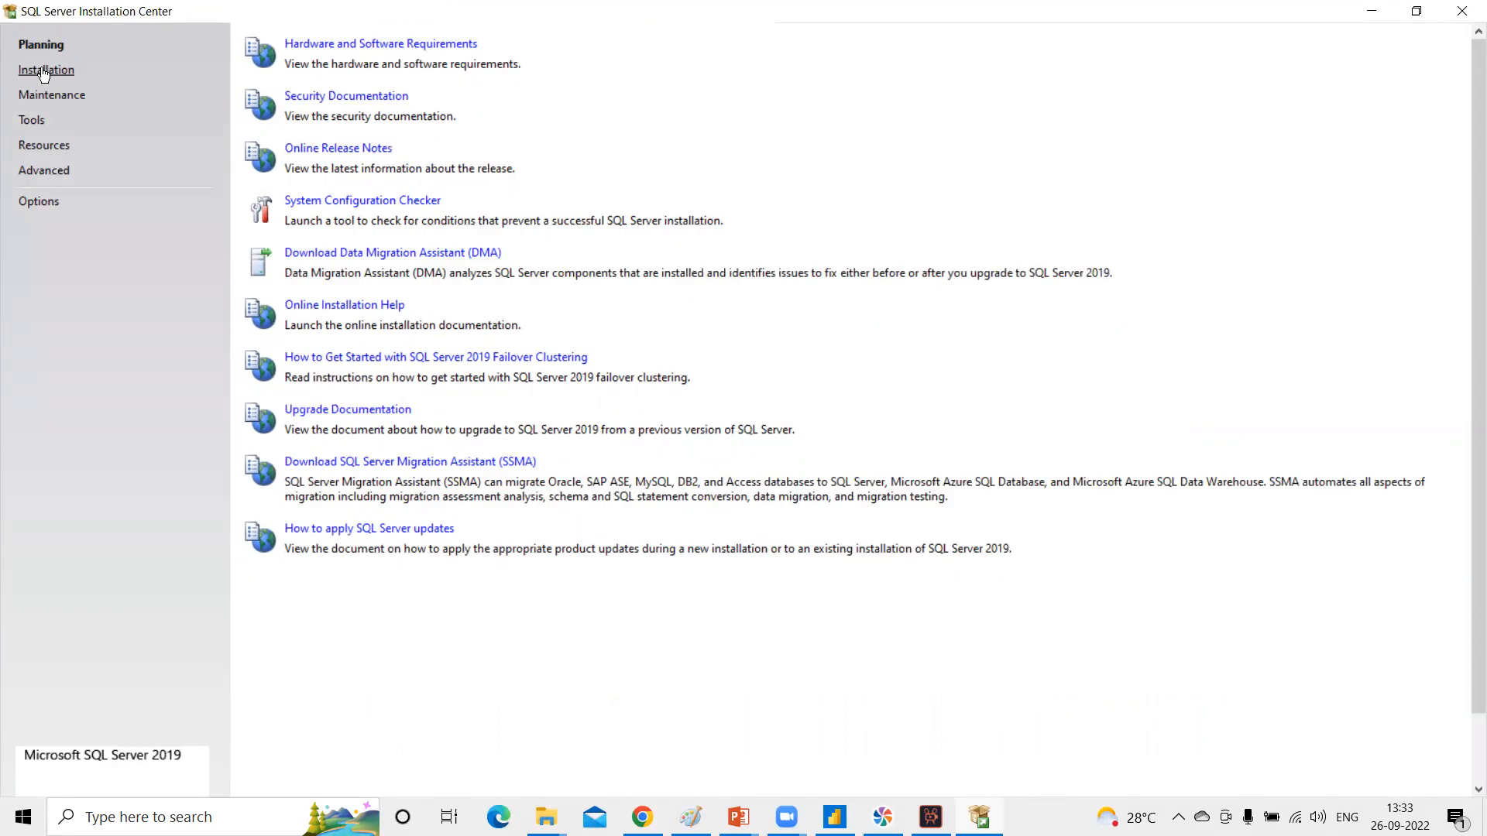
# Step: Start a new SQL Server stand-alone installation and specify the free Developer edition
pyautogui.click(44, 72)
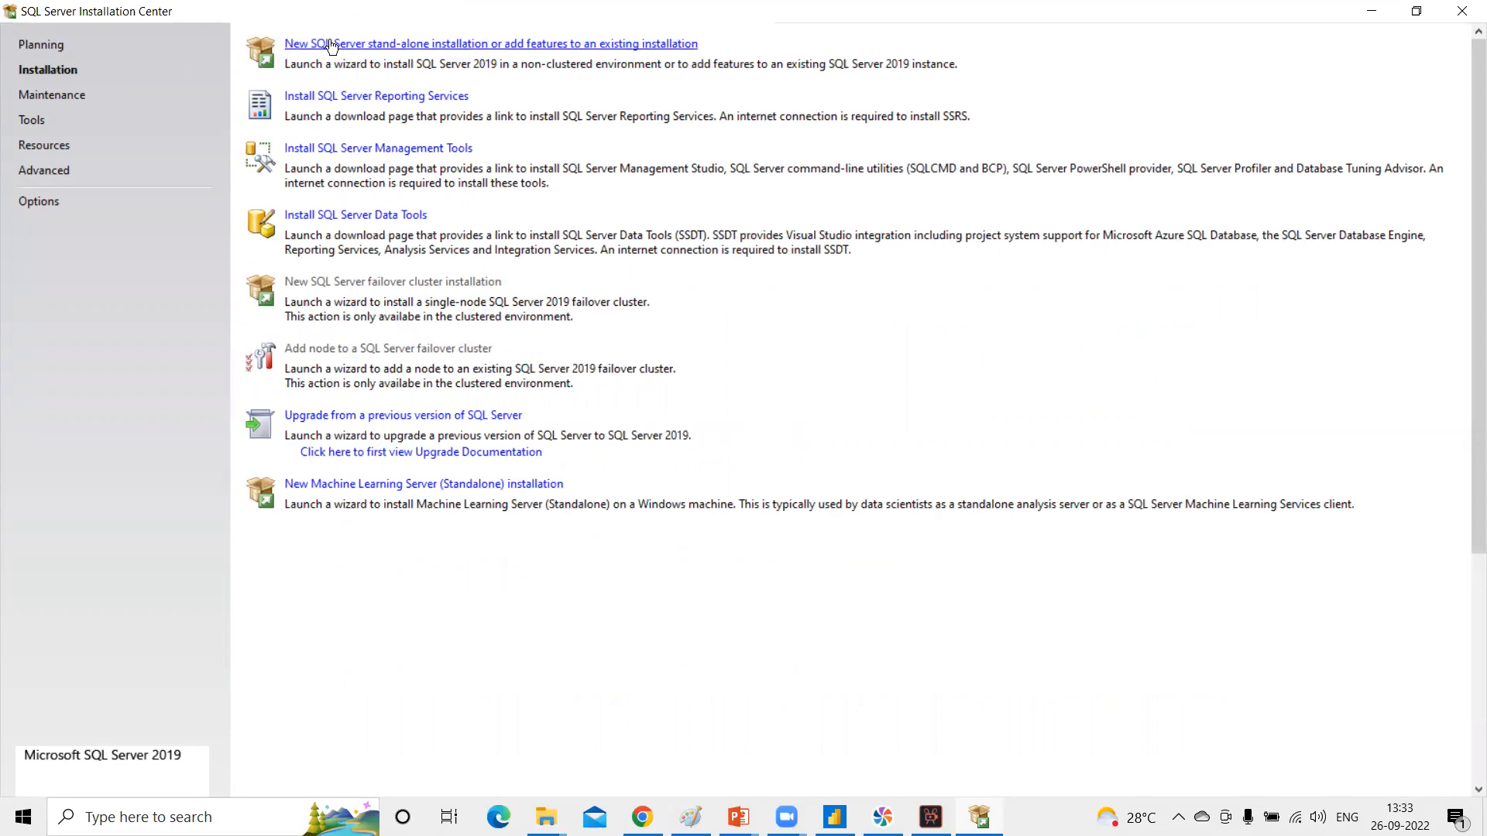
pyautogui.click(389, 43)
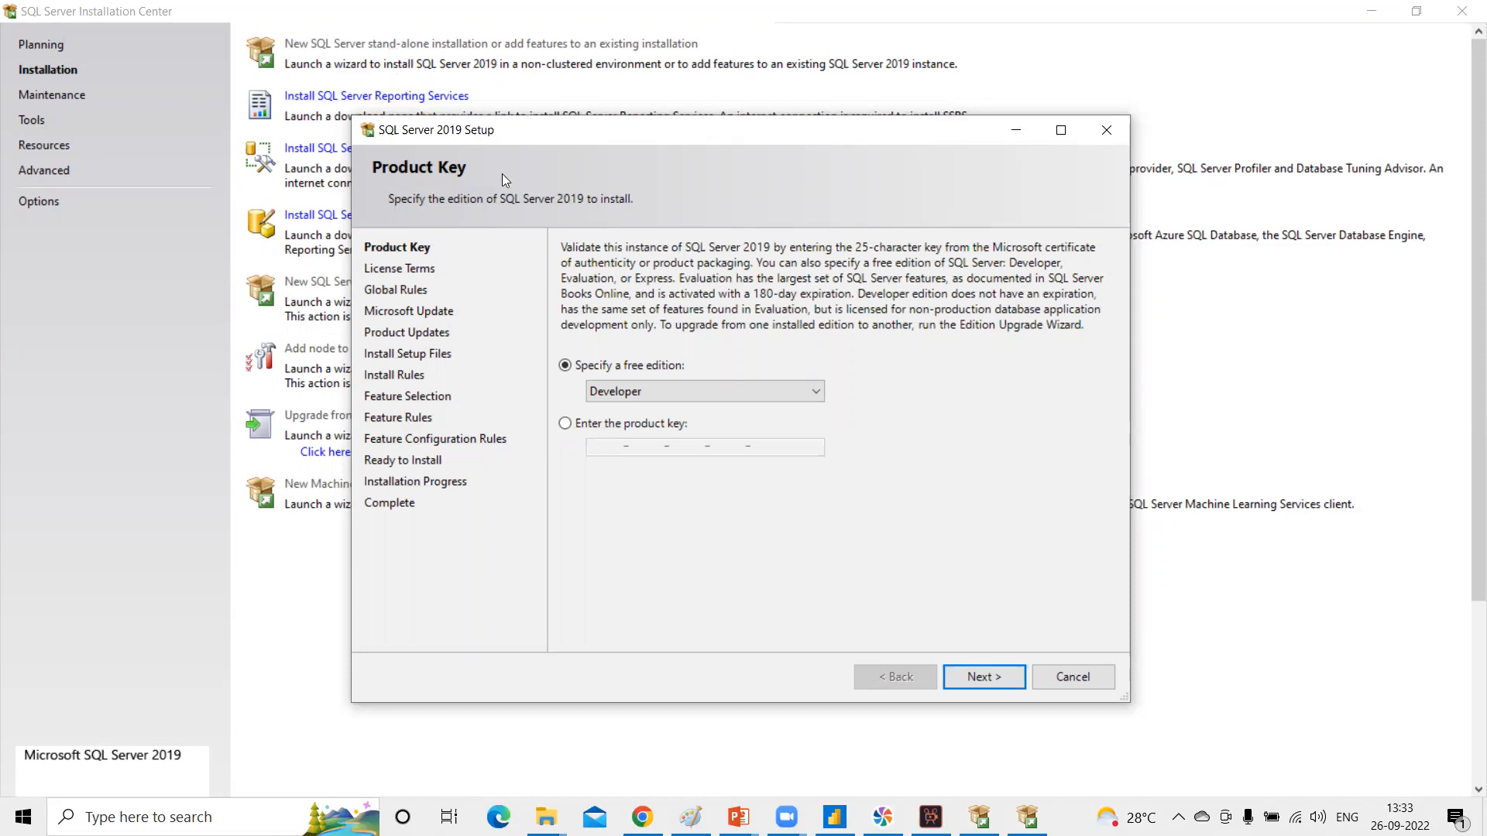
pyautogui.click(629, 393)
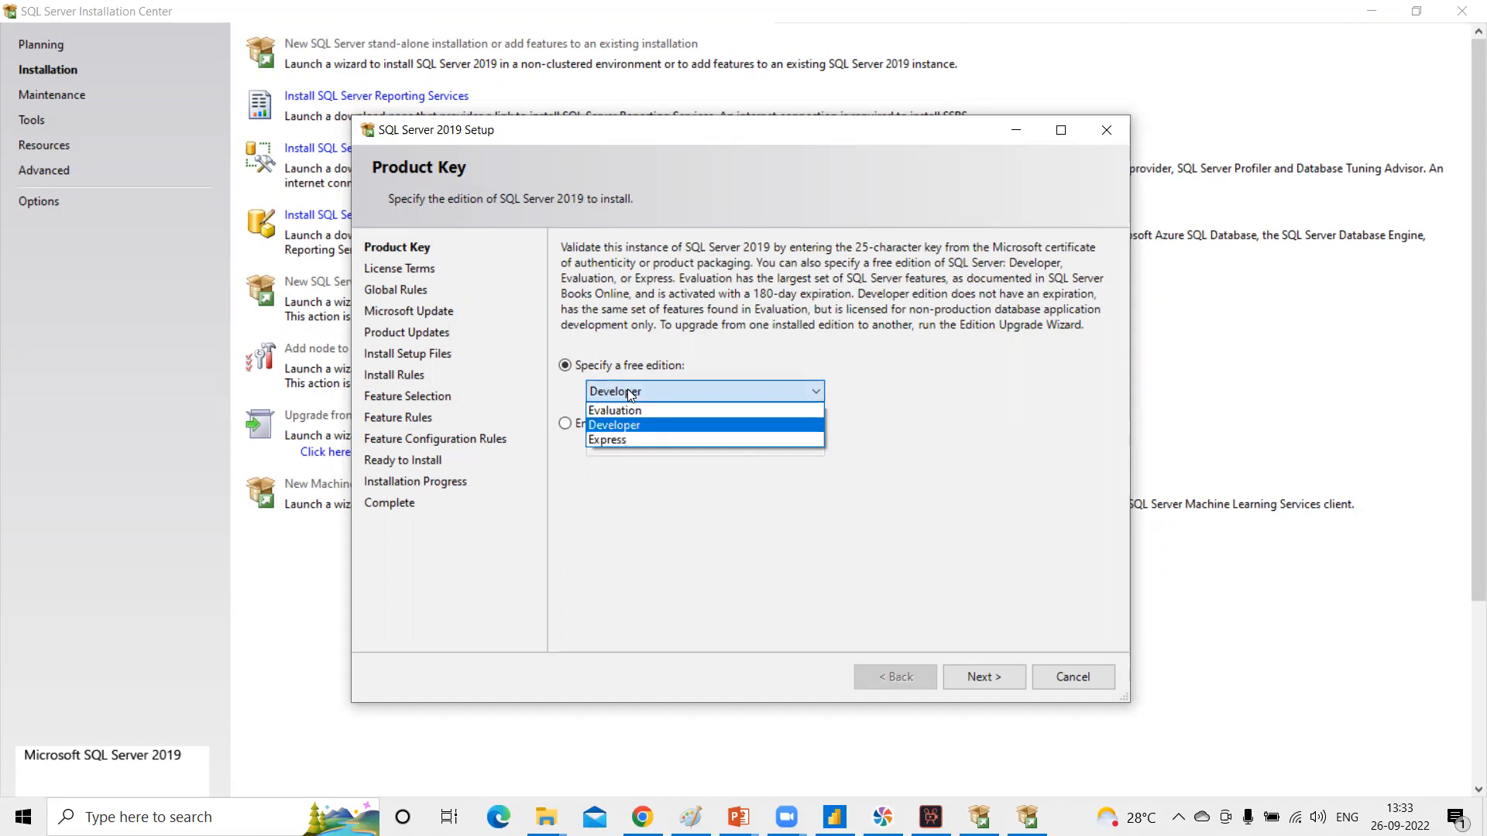
pyautogui.click(620, 426)
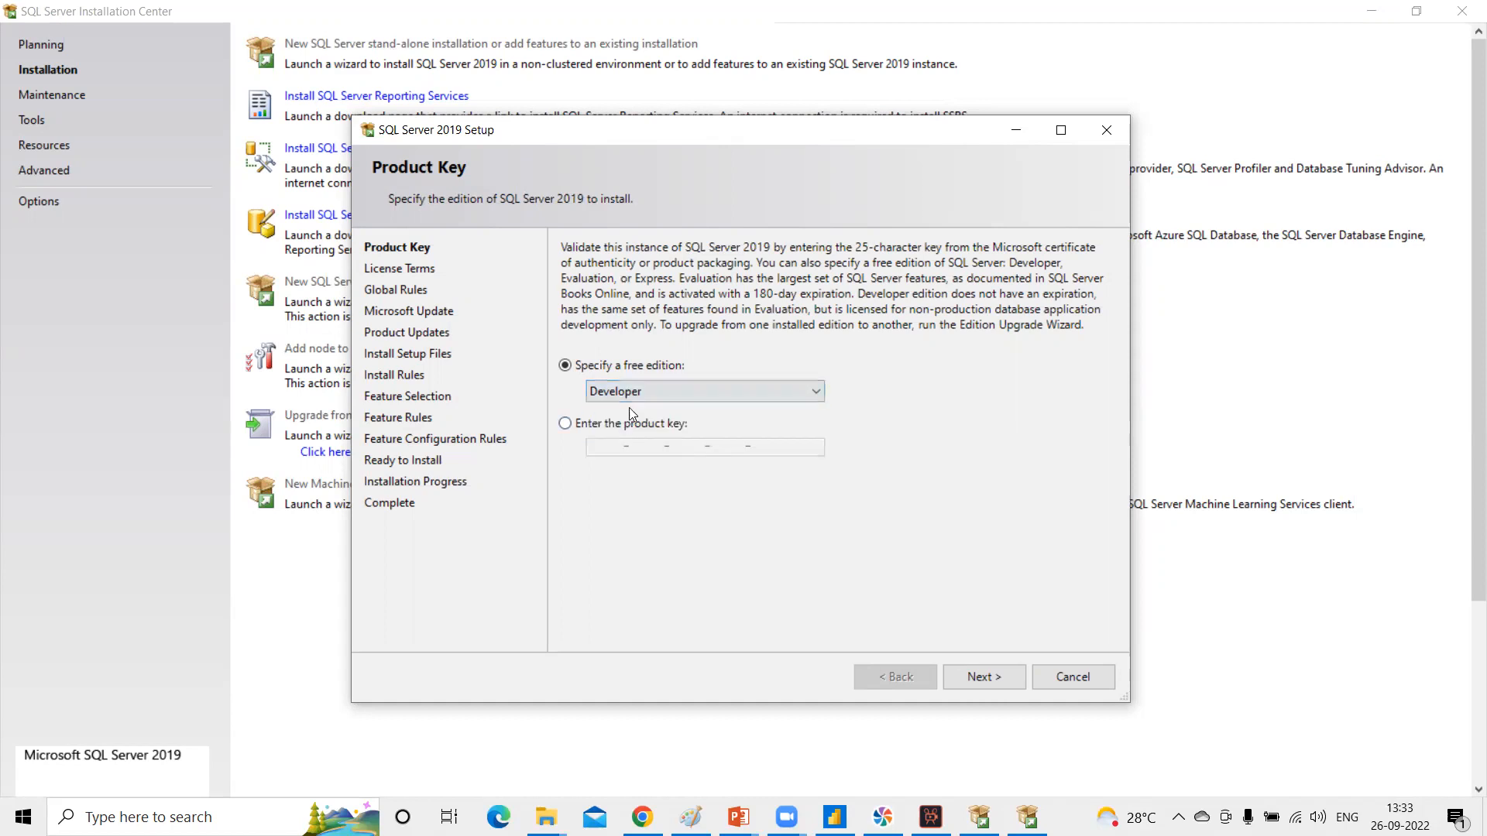
pyautogui.click(984, 677)
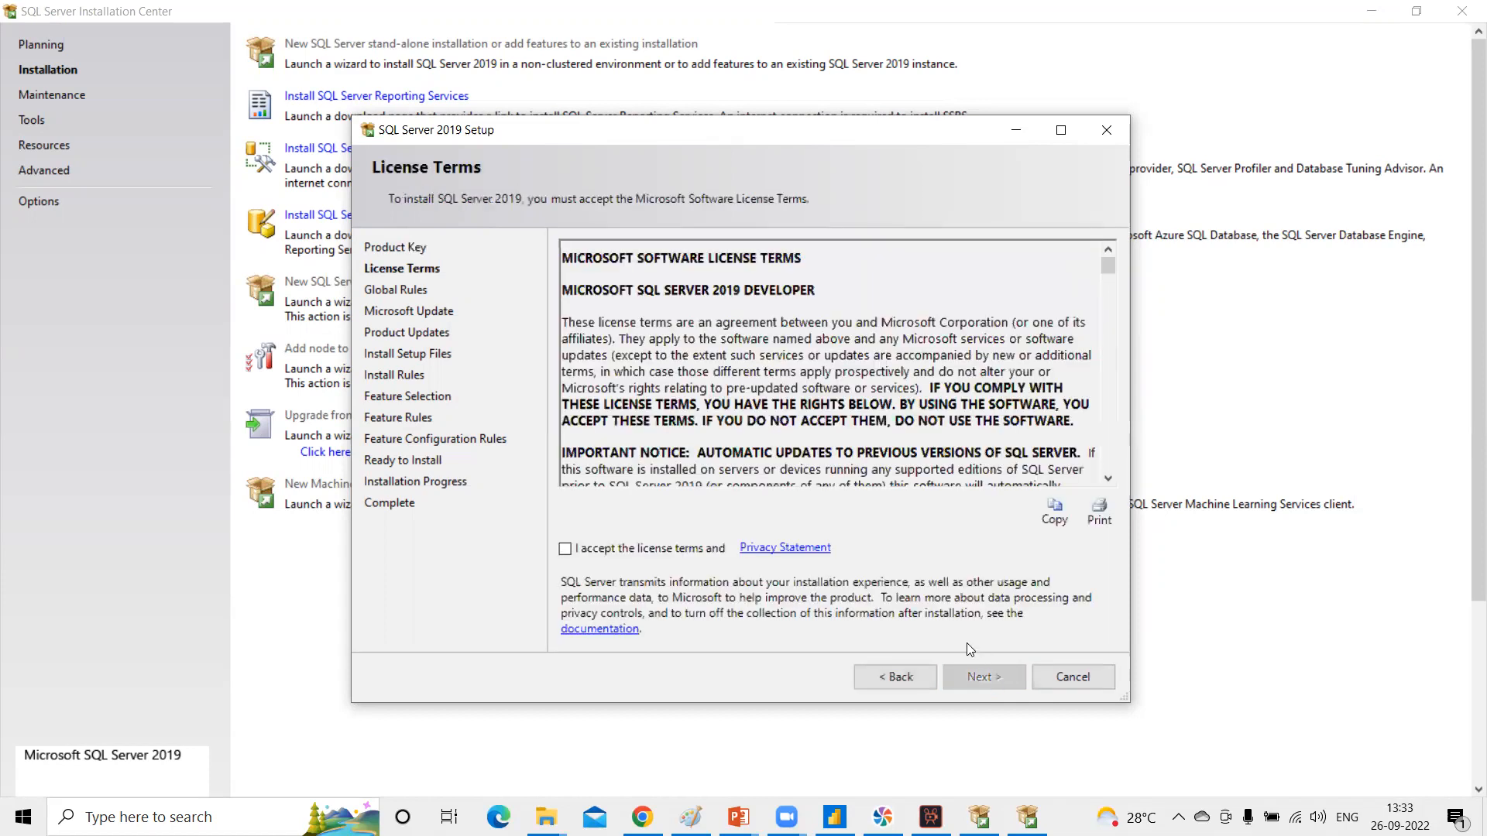
# Step: Accept the license terms and proceed through the update and install rule checks, leaving Microsoft Update off
pyautogui.click(565, 550)
pyautogui.click(973, 680)
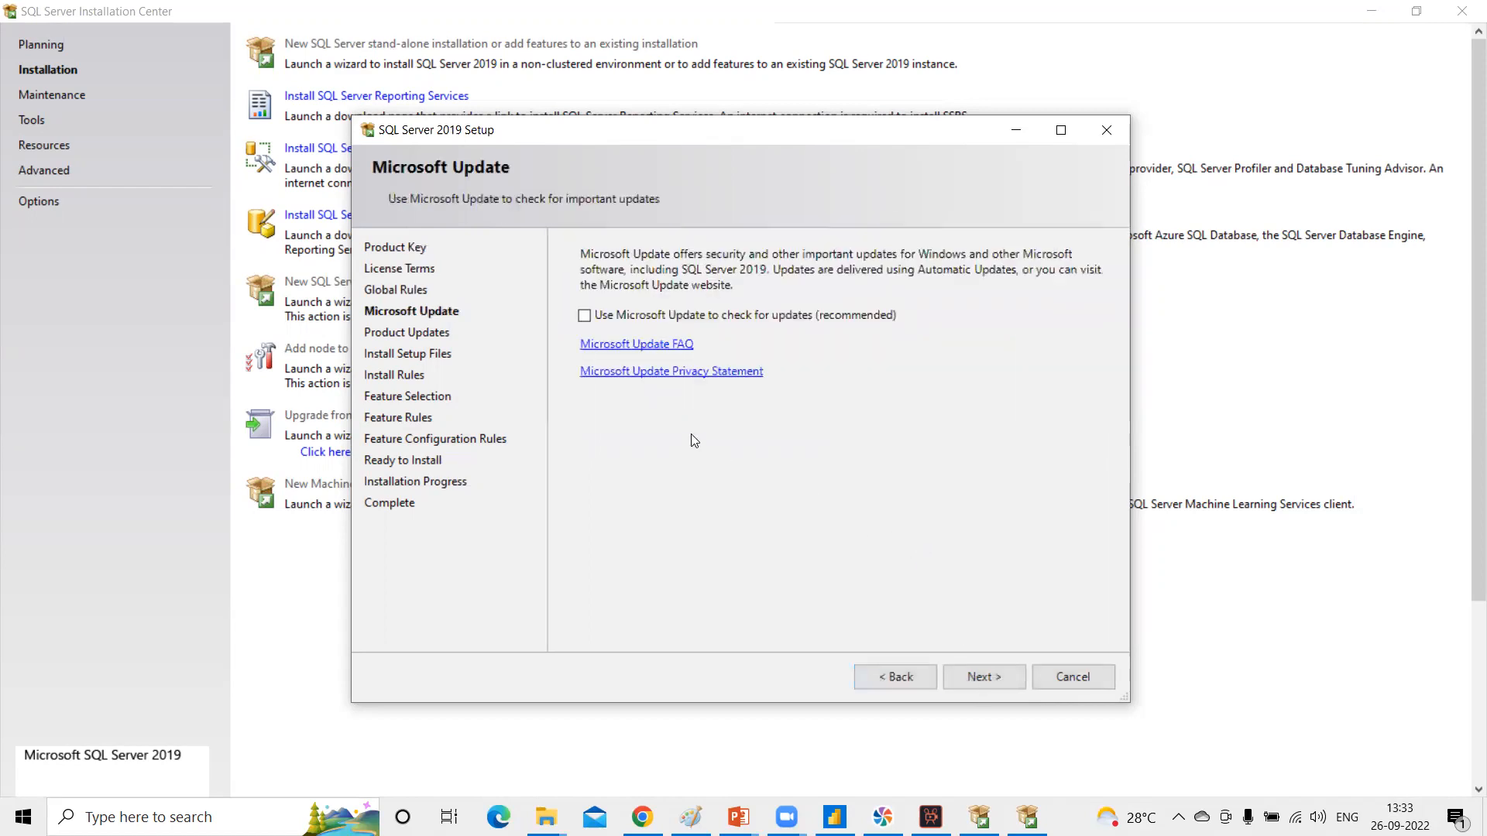
pyautogui.click(999, 677)
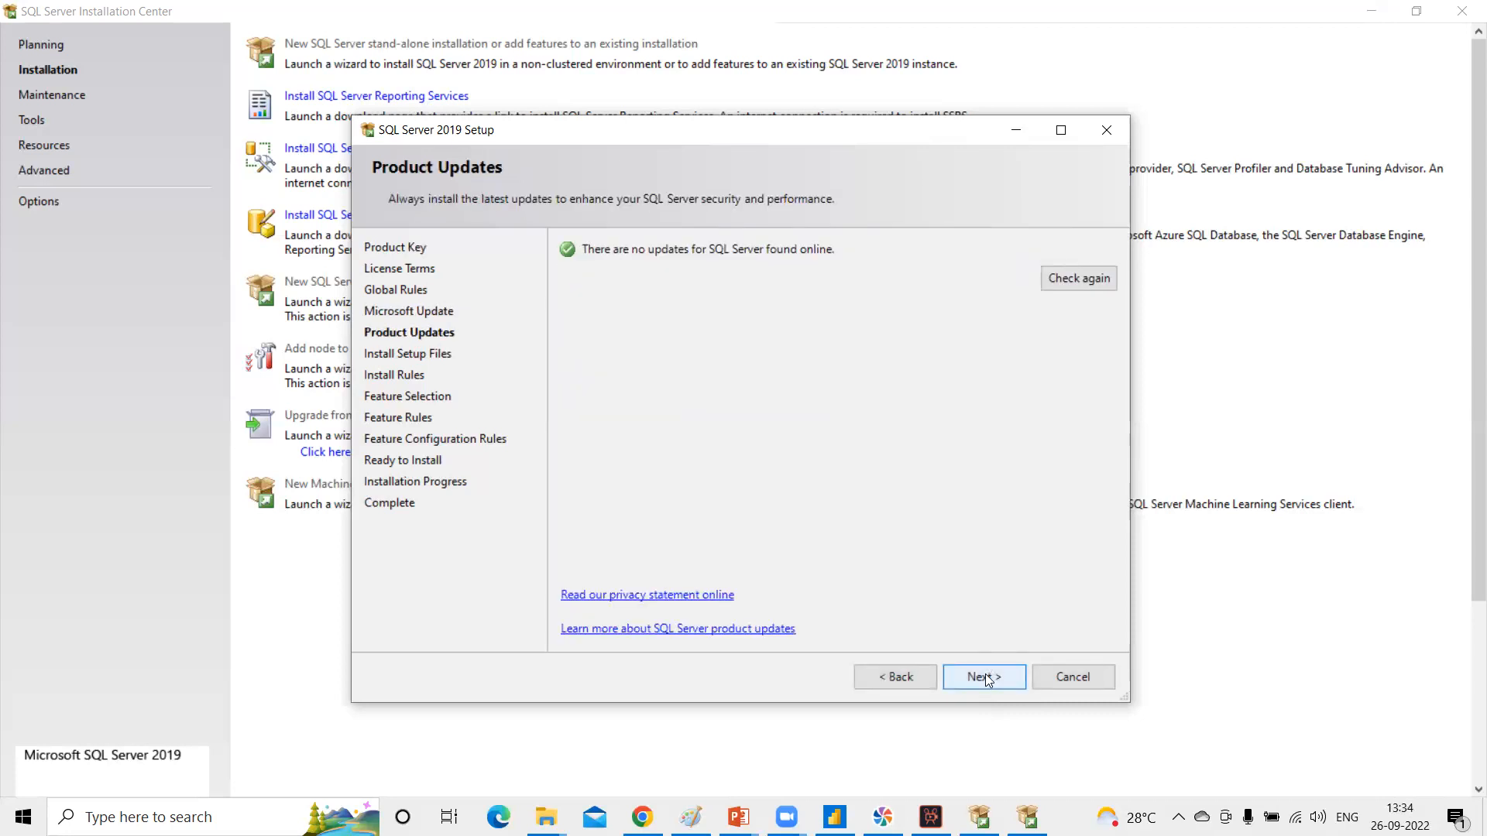
pyautogui.click(986, 676)
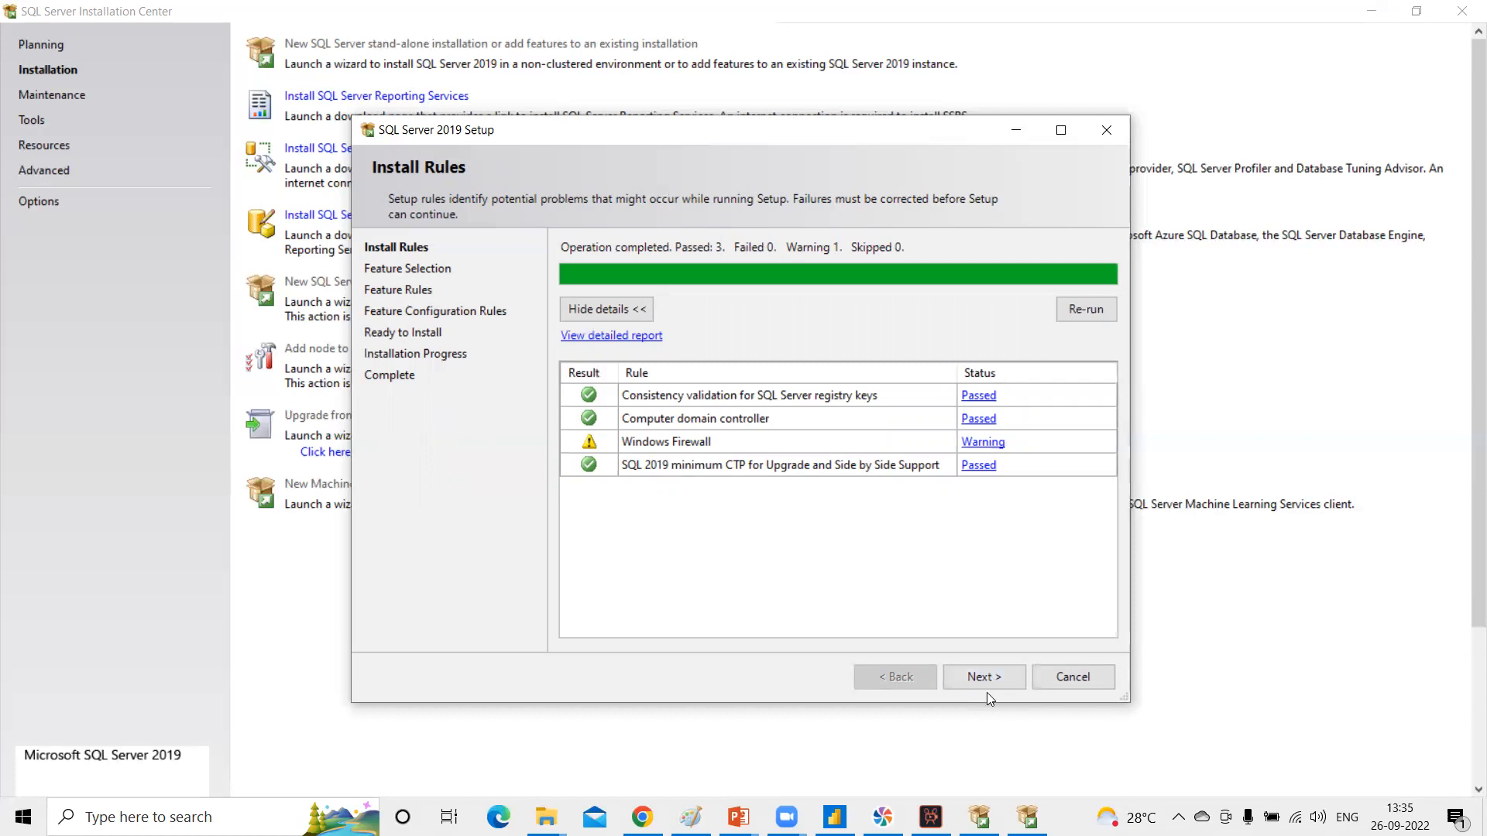
pyautogui.click(979, 679)
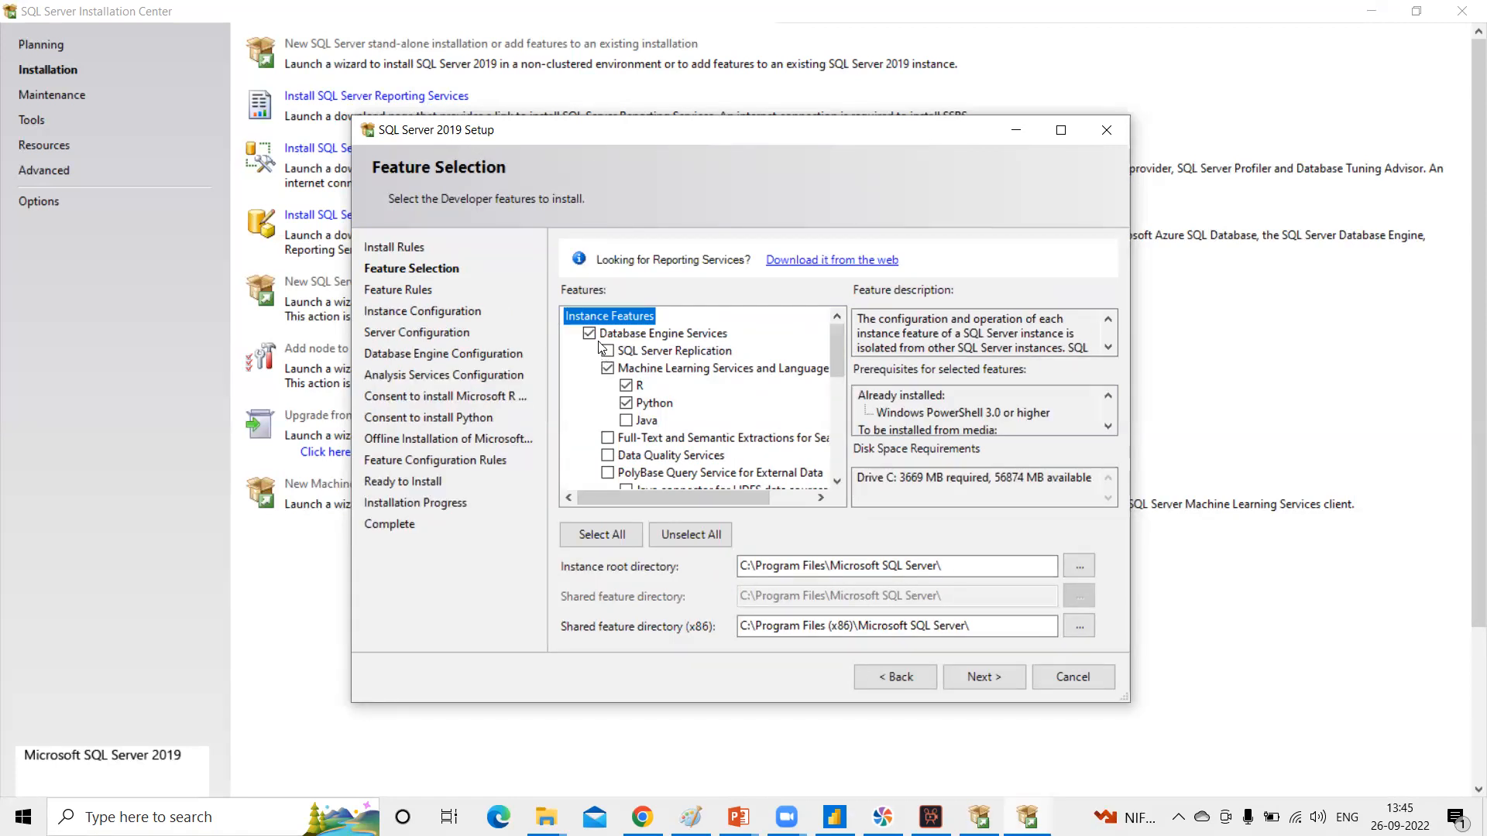
# Step: Exclude Machine Learning Services, including R and Python, and the standalone Machine Learning Server from the features to install
pyautogui.click(609, 371)
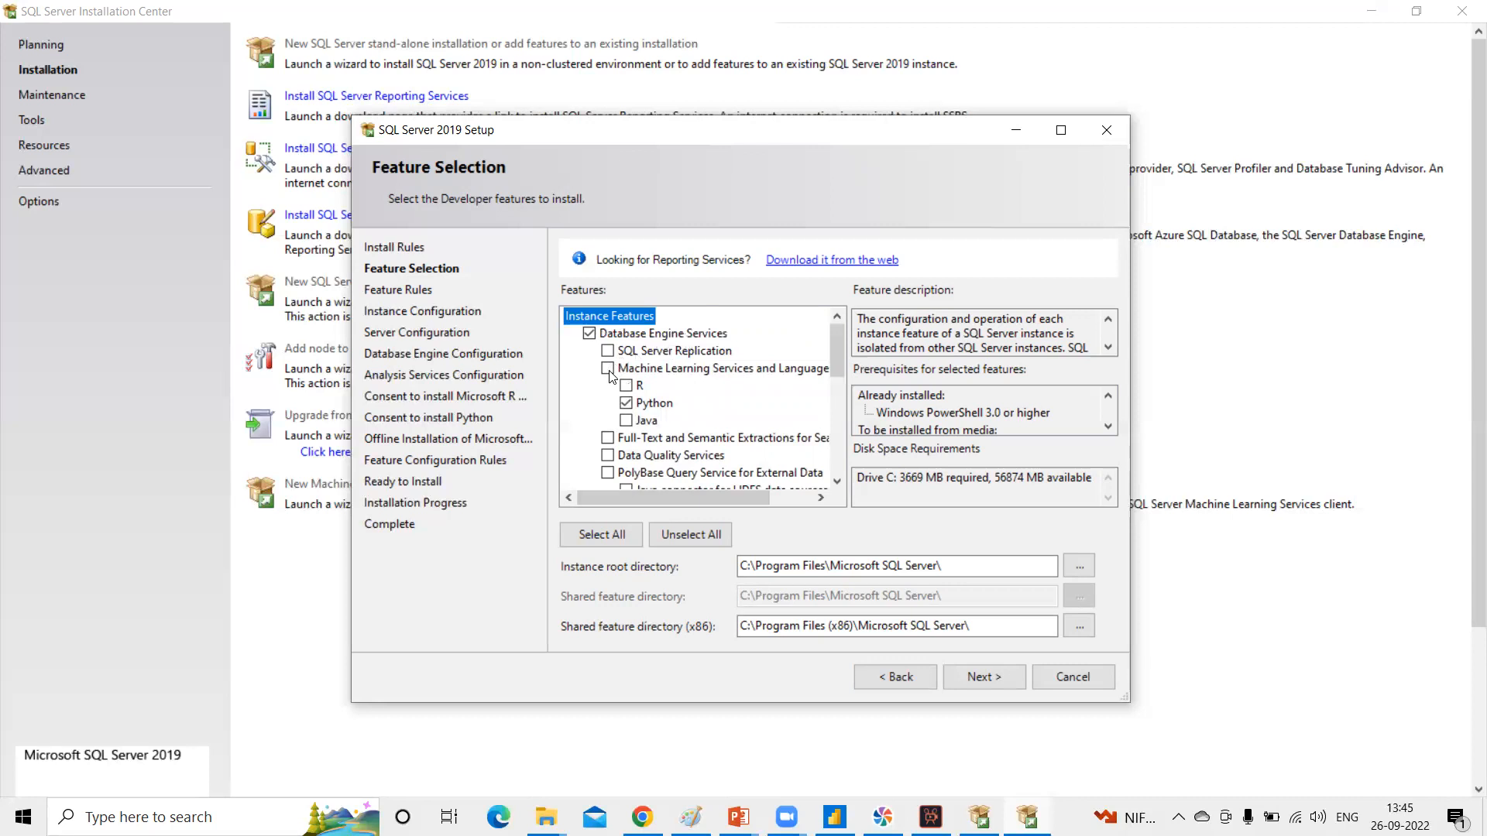
pyautogui.click(629, 409)
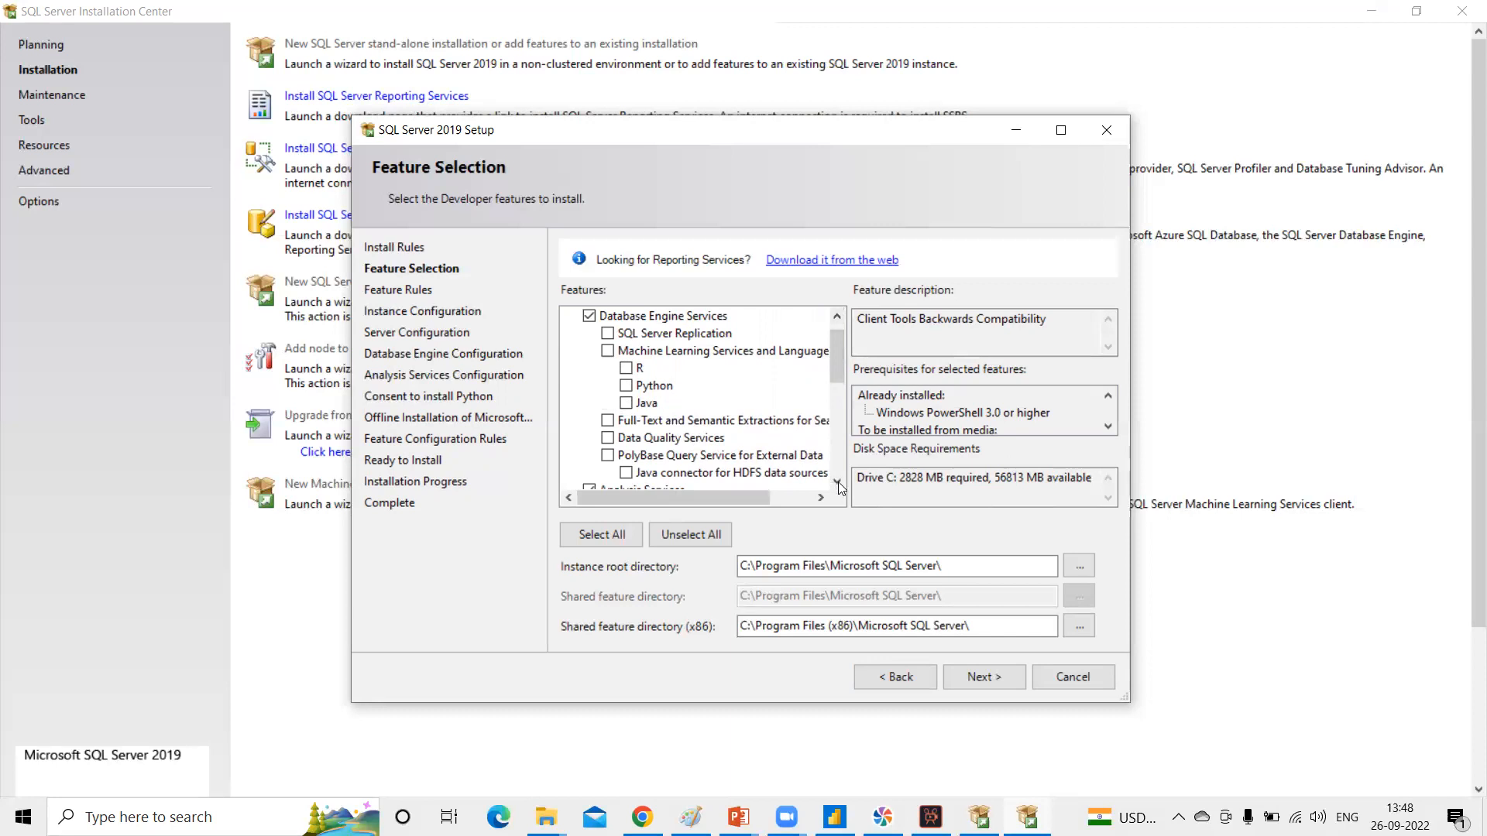
pyautogui.scroll(-1, 839, 486)
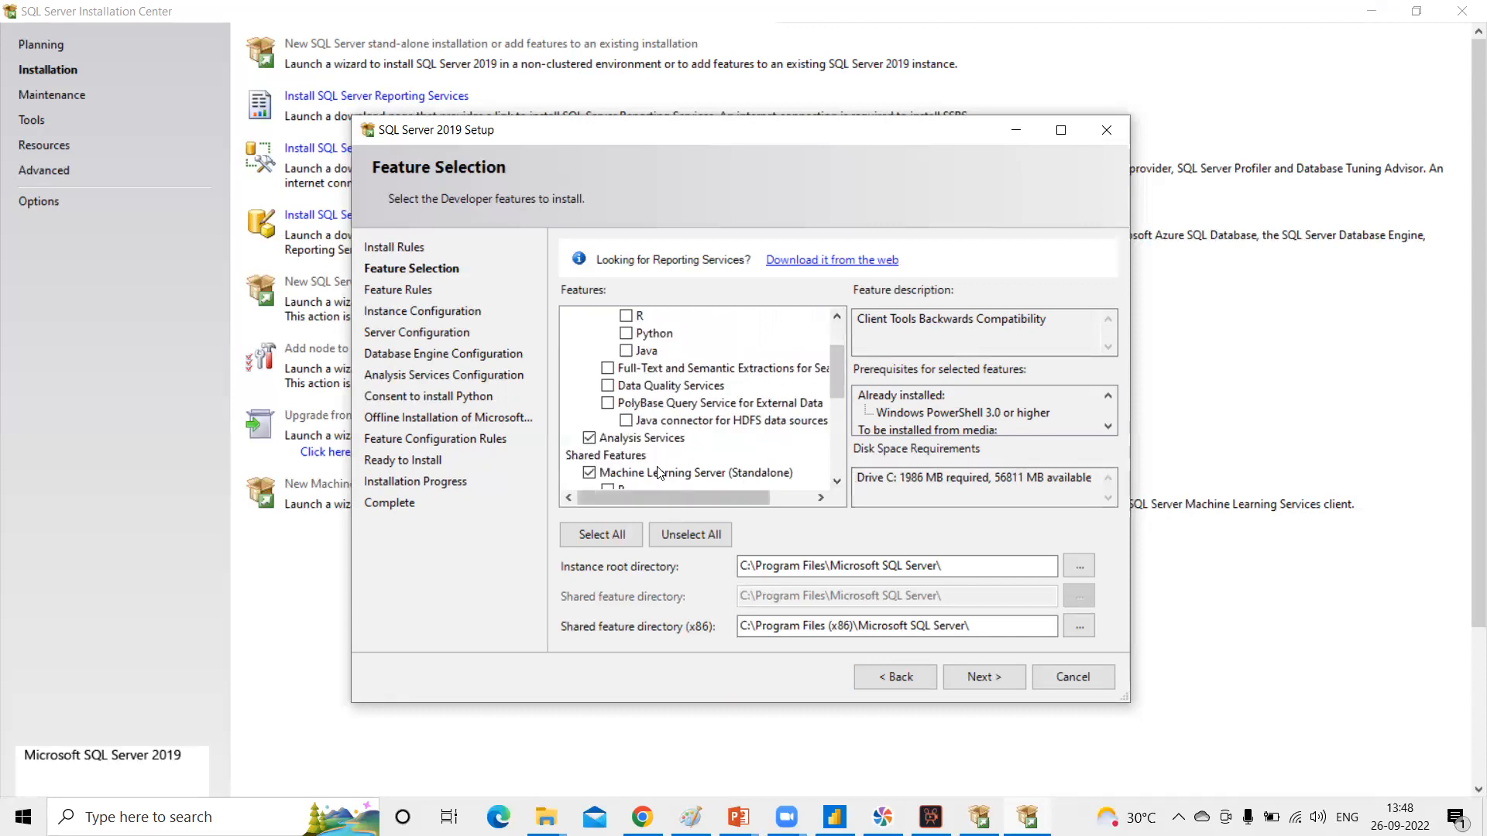
pyautogui.click(590, 473)
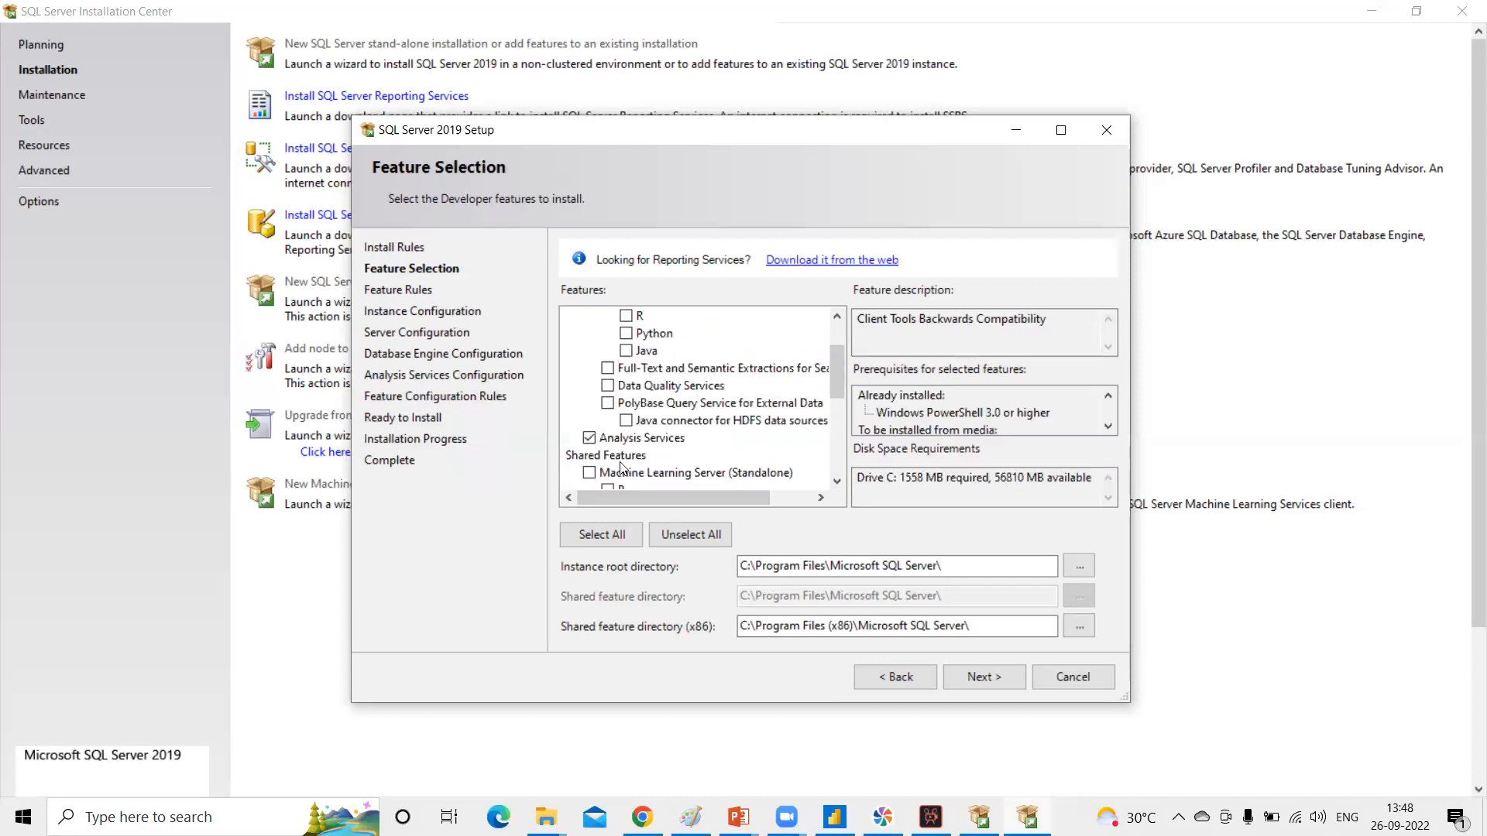
pyautogui.click(1007, 679)
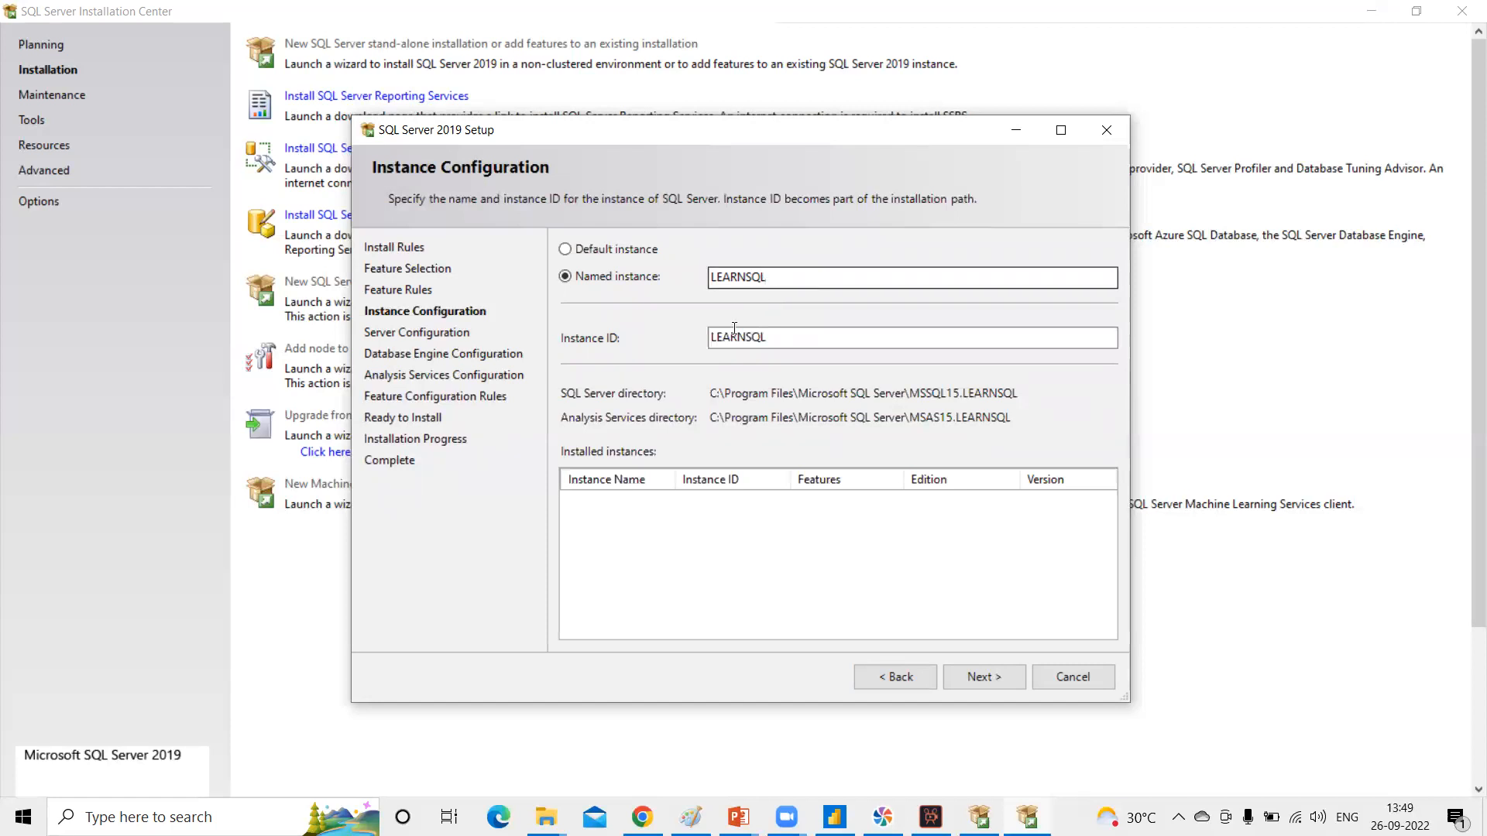
# Step: Confirm the named instance LEARNSQL, the default service accounts, Mixed Mode authentication, and Tabular Mode for Analysis Services
pyautogui.click(992, 674)
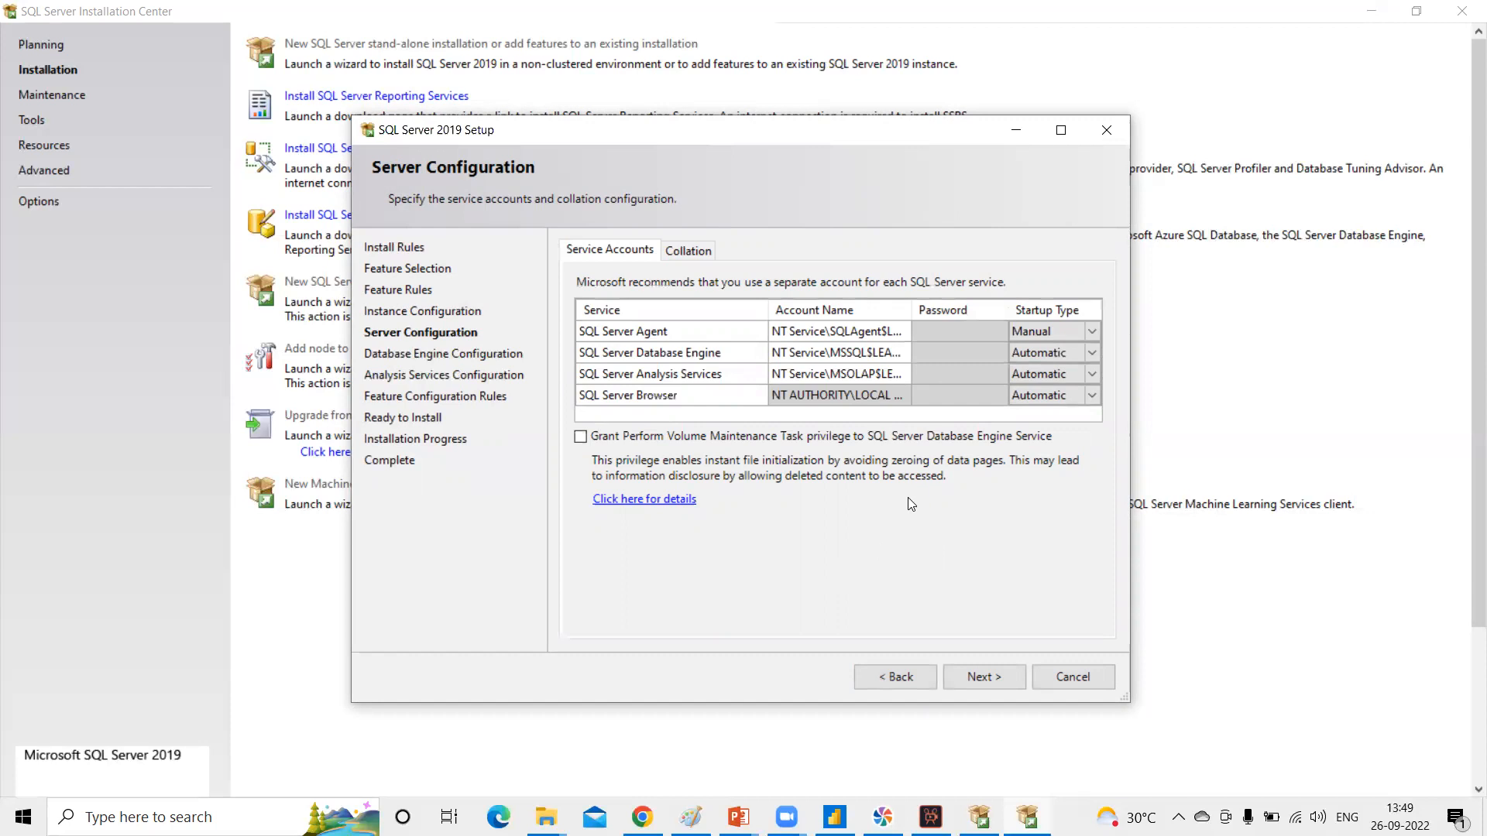
pyautogui.click(1001, 677)
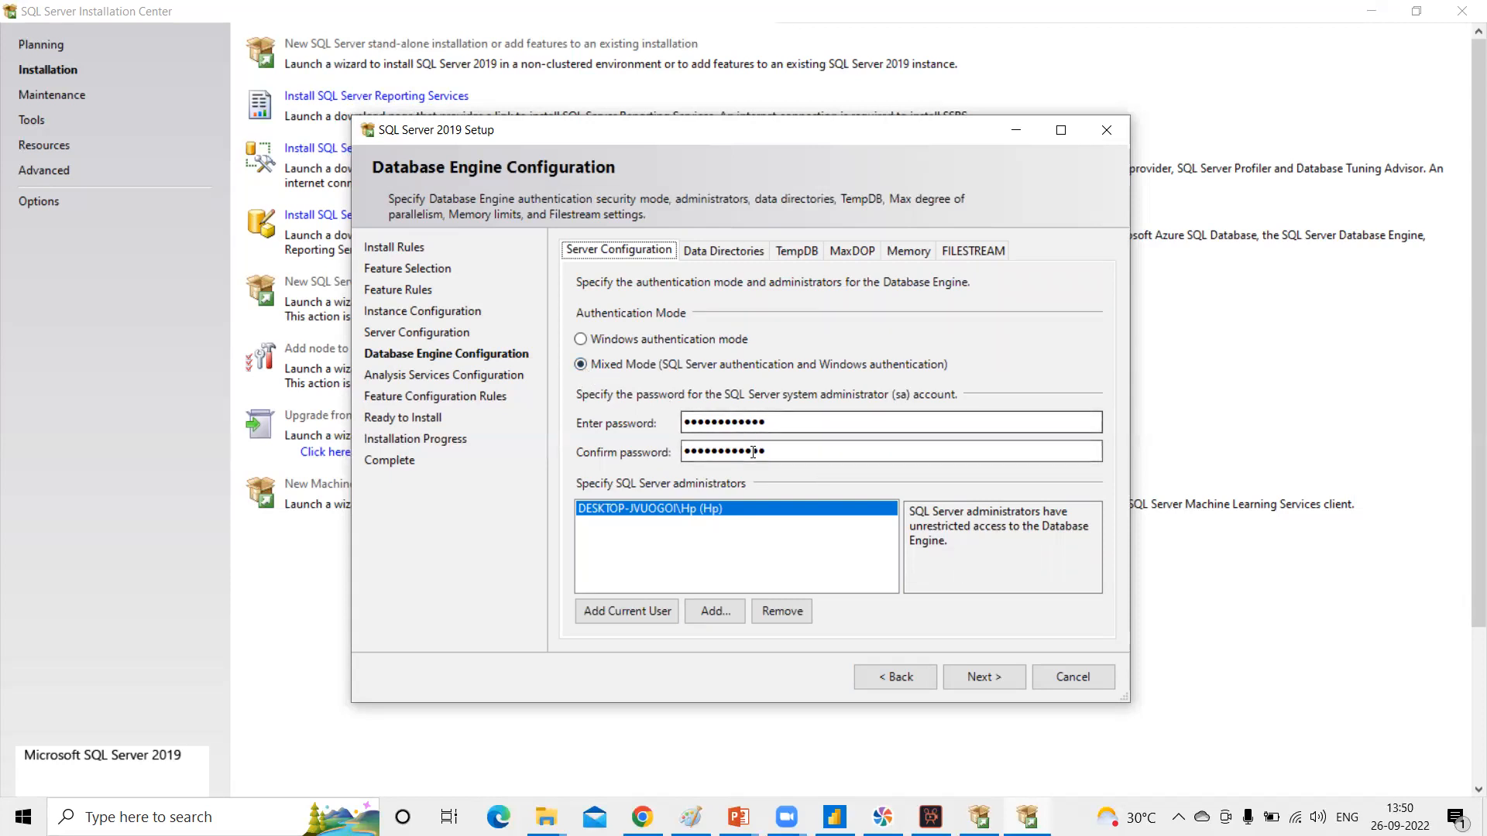
pyautogui.click(983, 677)
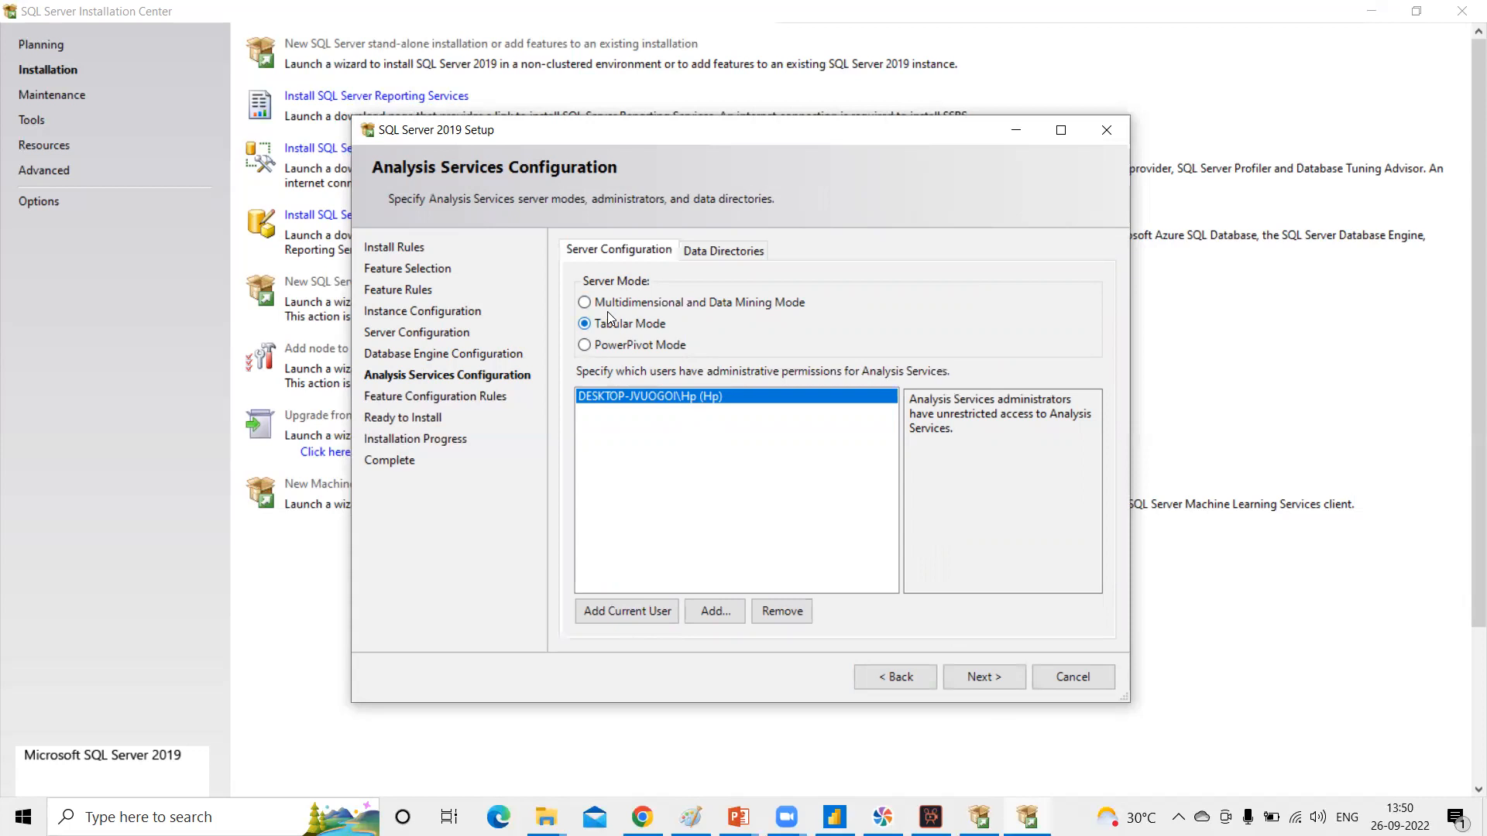
pyautogui.click(985, 682)
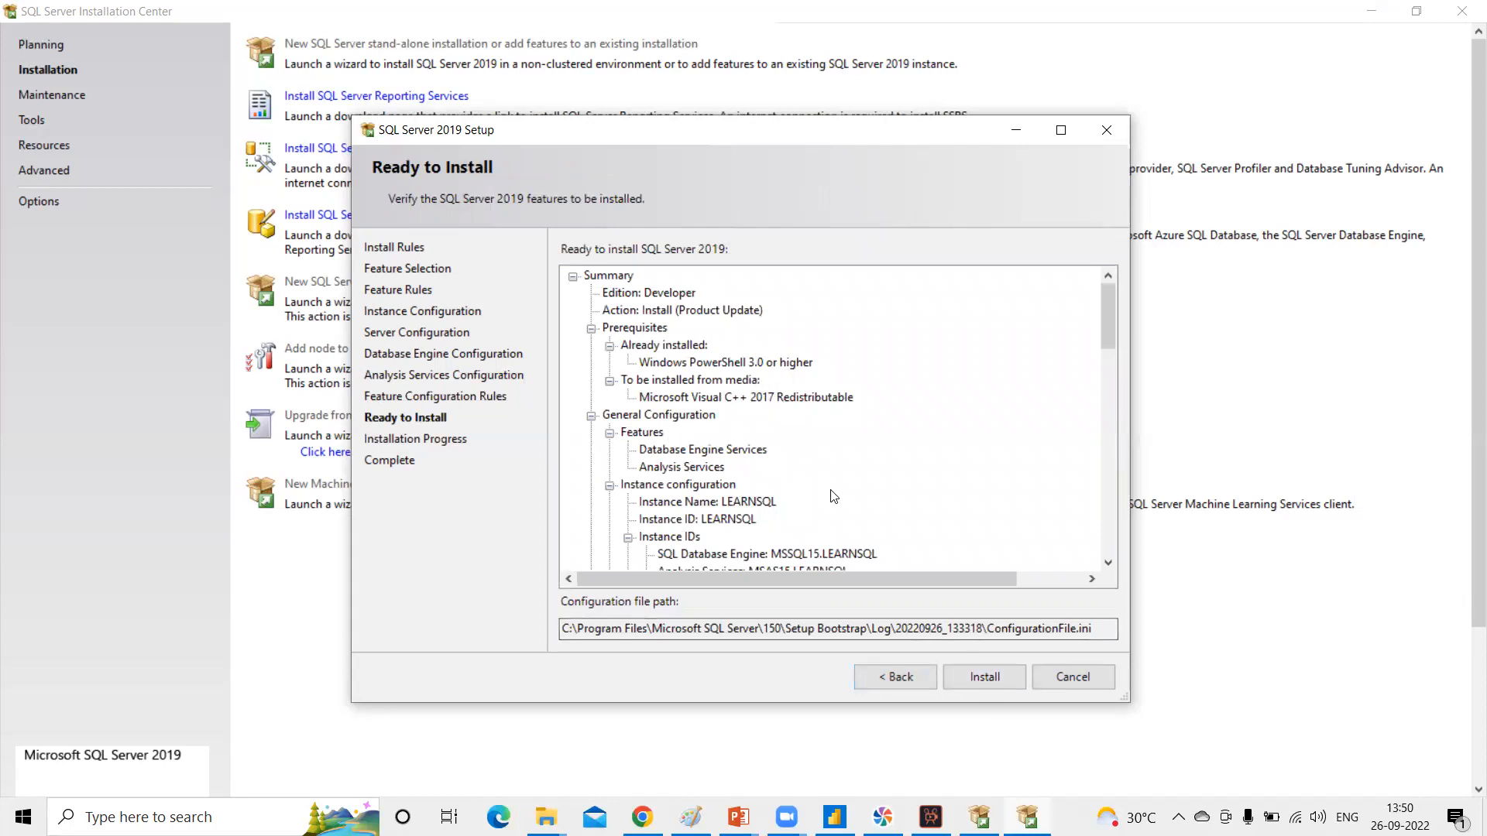
# Step: Install SQL Server 2019 with the configured features, review each feature's installation status, and close the setup
pyautogui.click(985, 676)
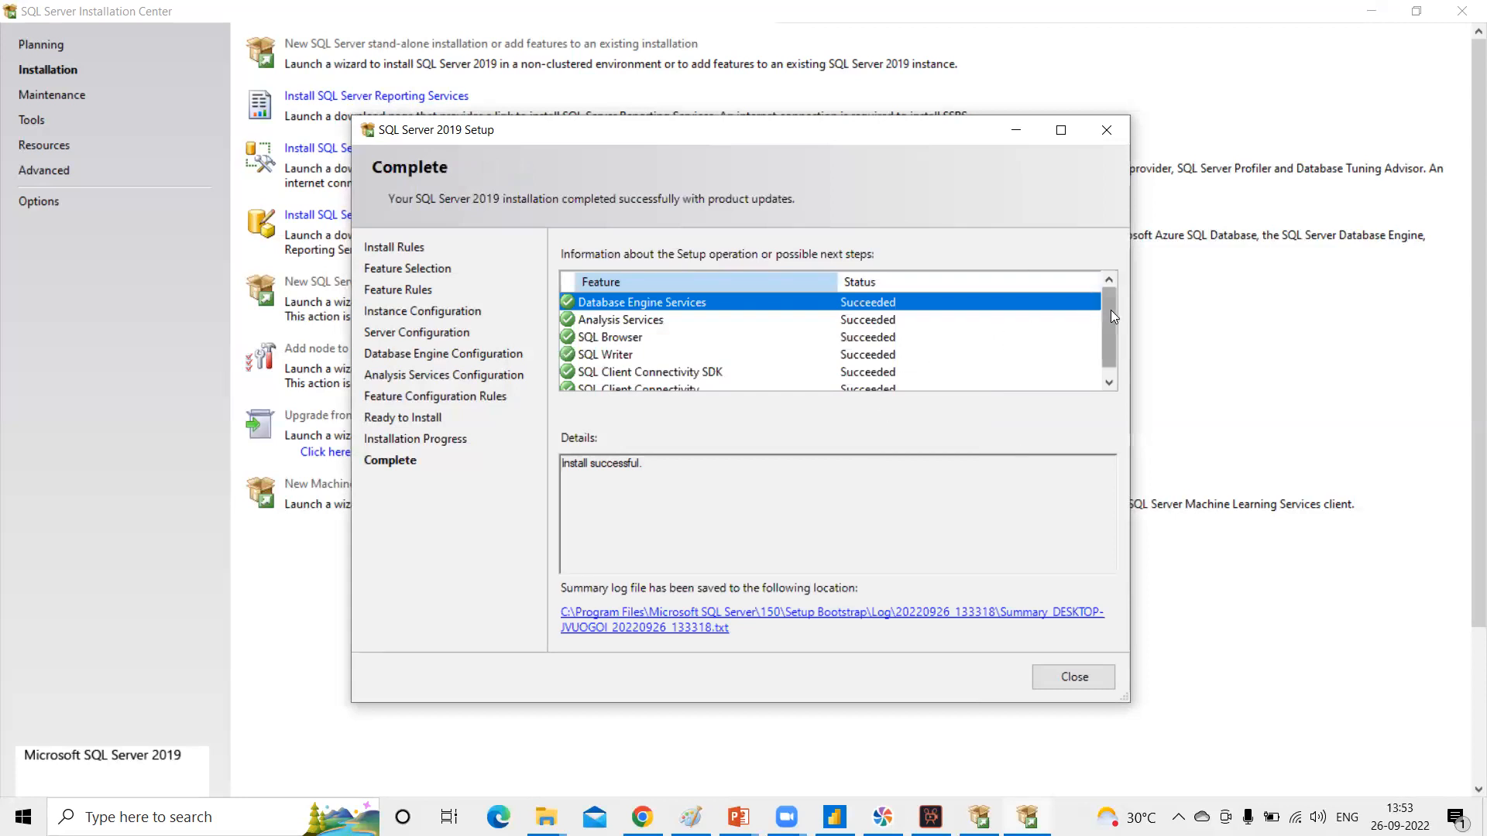
pyautogui.moveTo(1110, 310); pyautogui.dragTo(1107, 338)
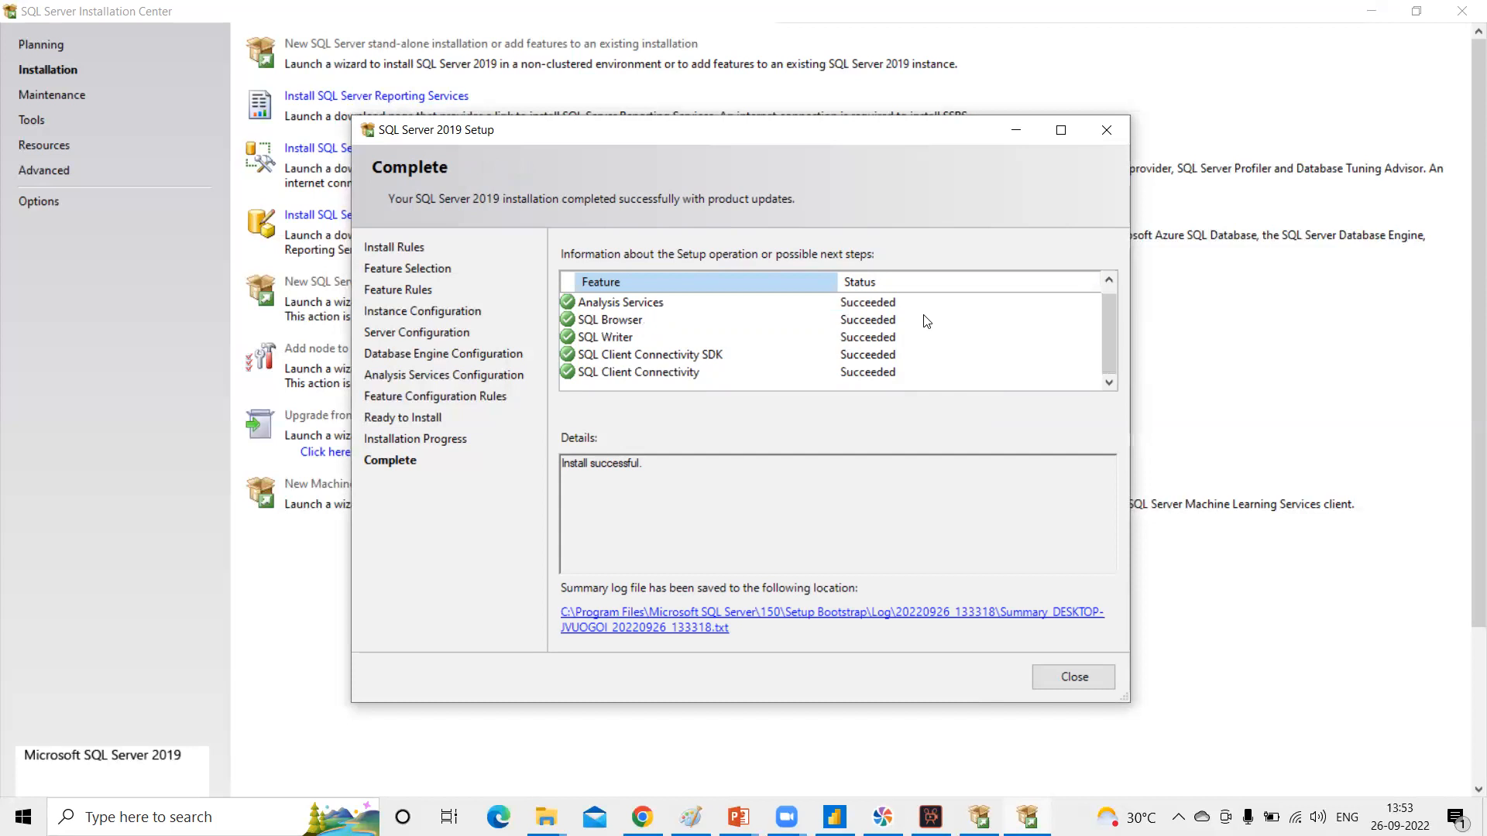
pyautogui.click(1082, 676)
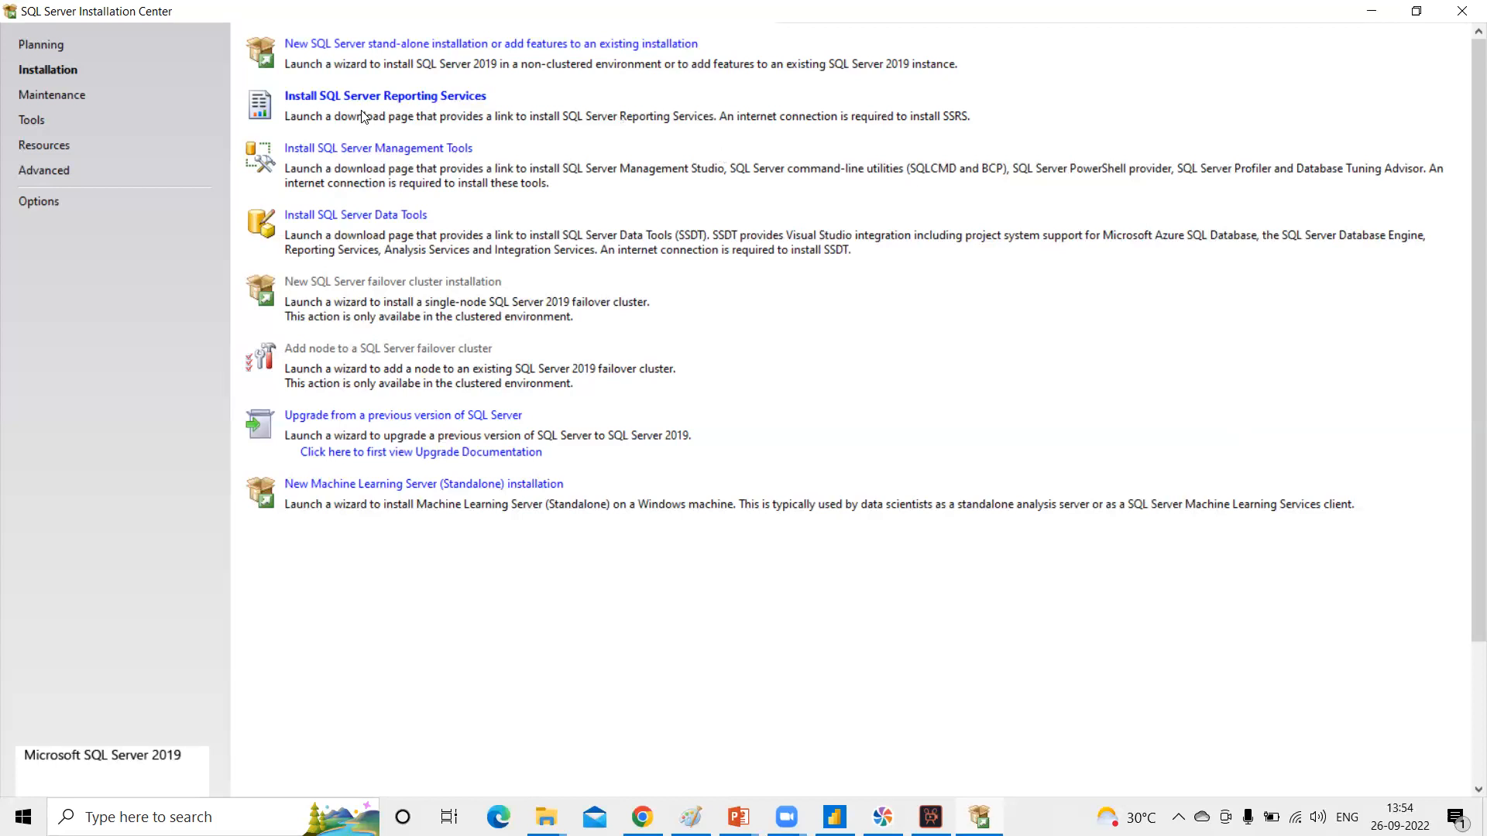
# Step: Open the SQL Server Management Tools download page and download SQL Server Management Studio (SSMS) 18.12.1
pyautogui.click(328, 150)
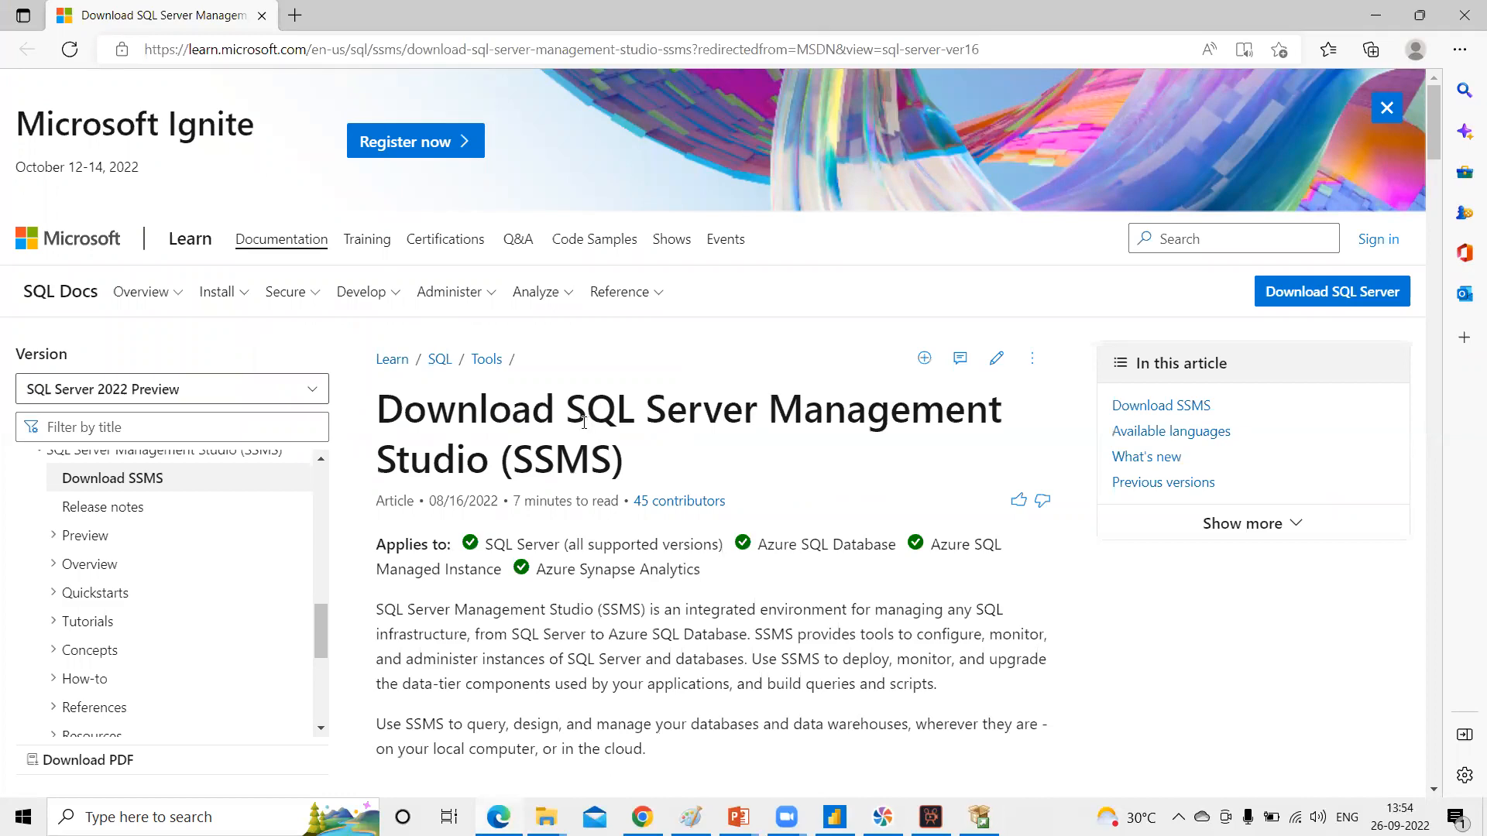
pyautogui.scroll(-5, 584, 423)
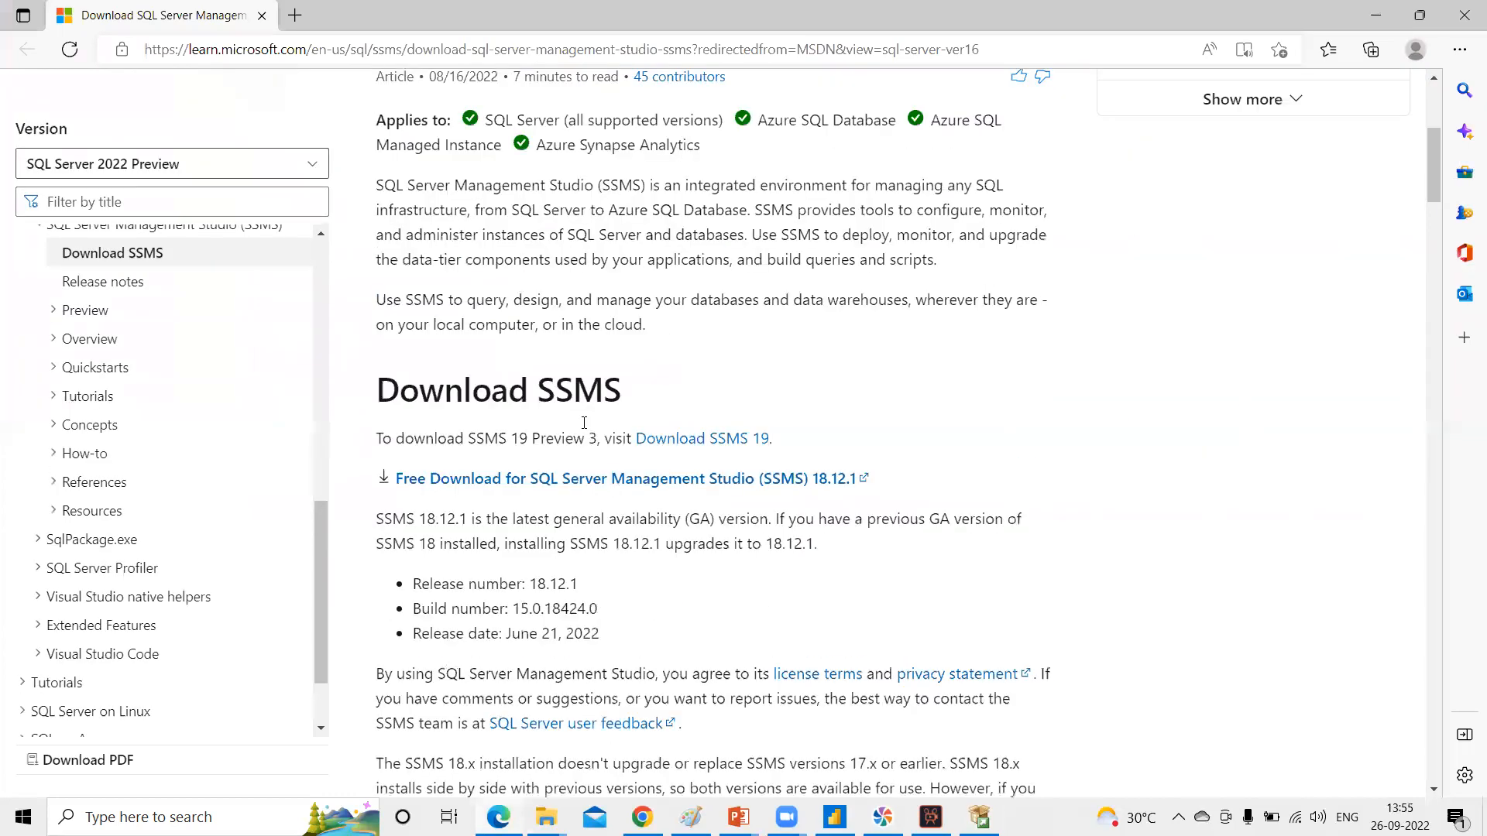
pyautogui.scroll(-1, 584, 422)
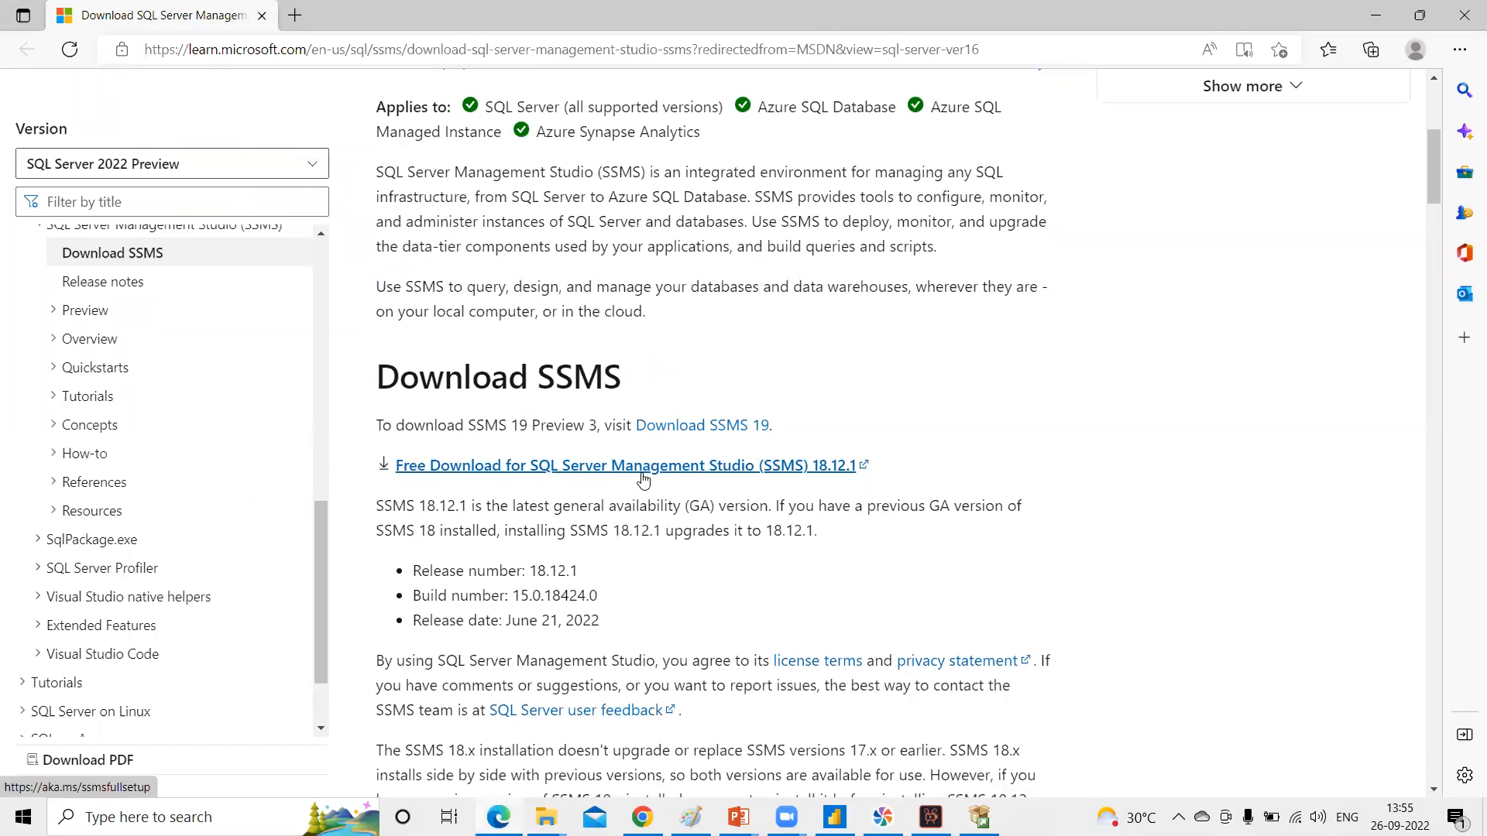
pyautogui.click(731, 468)
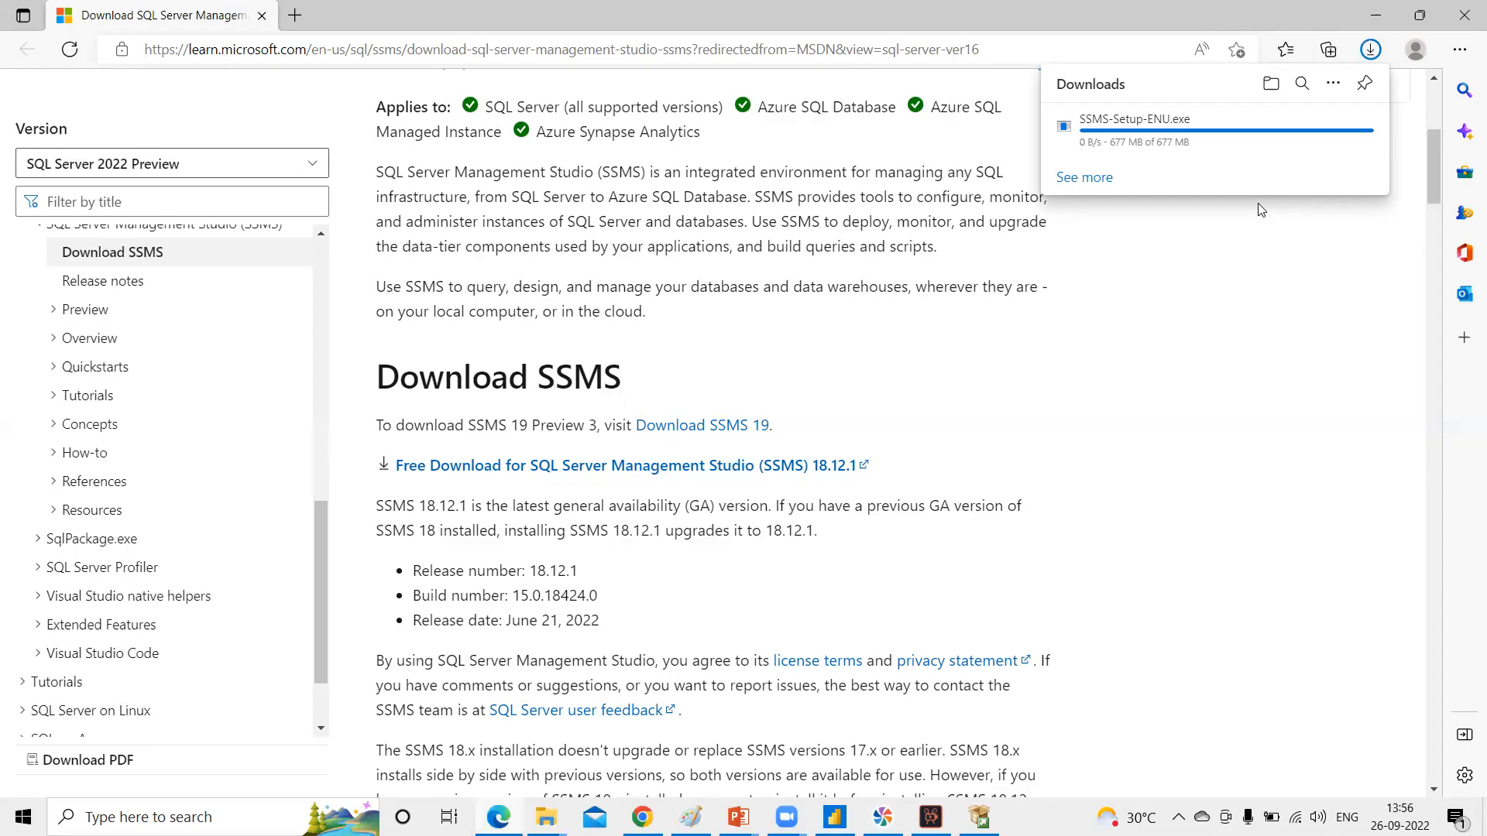
# Step: Run the downloaded SSMS-Setup-ENU.exe and start installing Management Studio in its default location
pyautogui.moveTo(1172, 162)
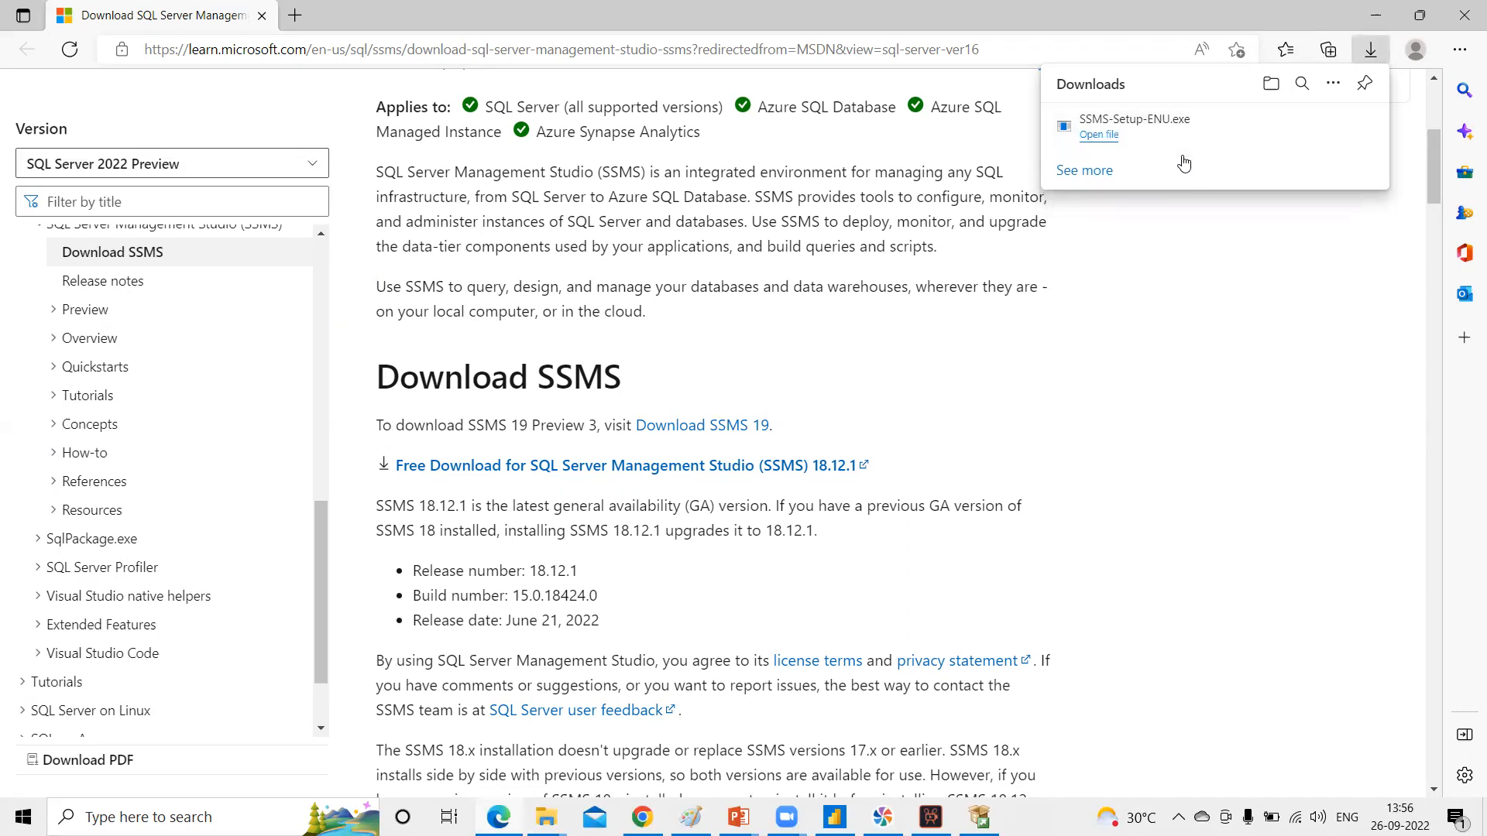
pyautogui.click(1110, 137)
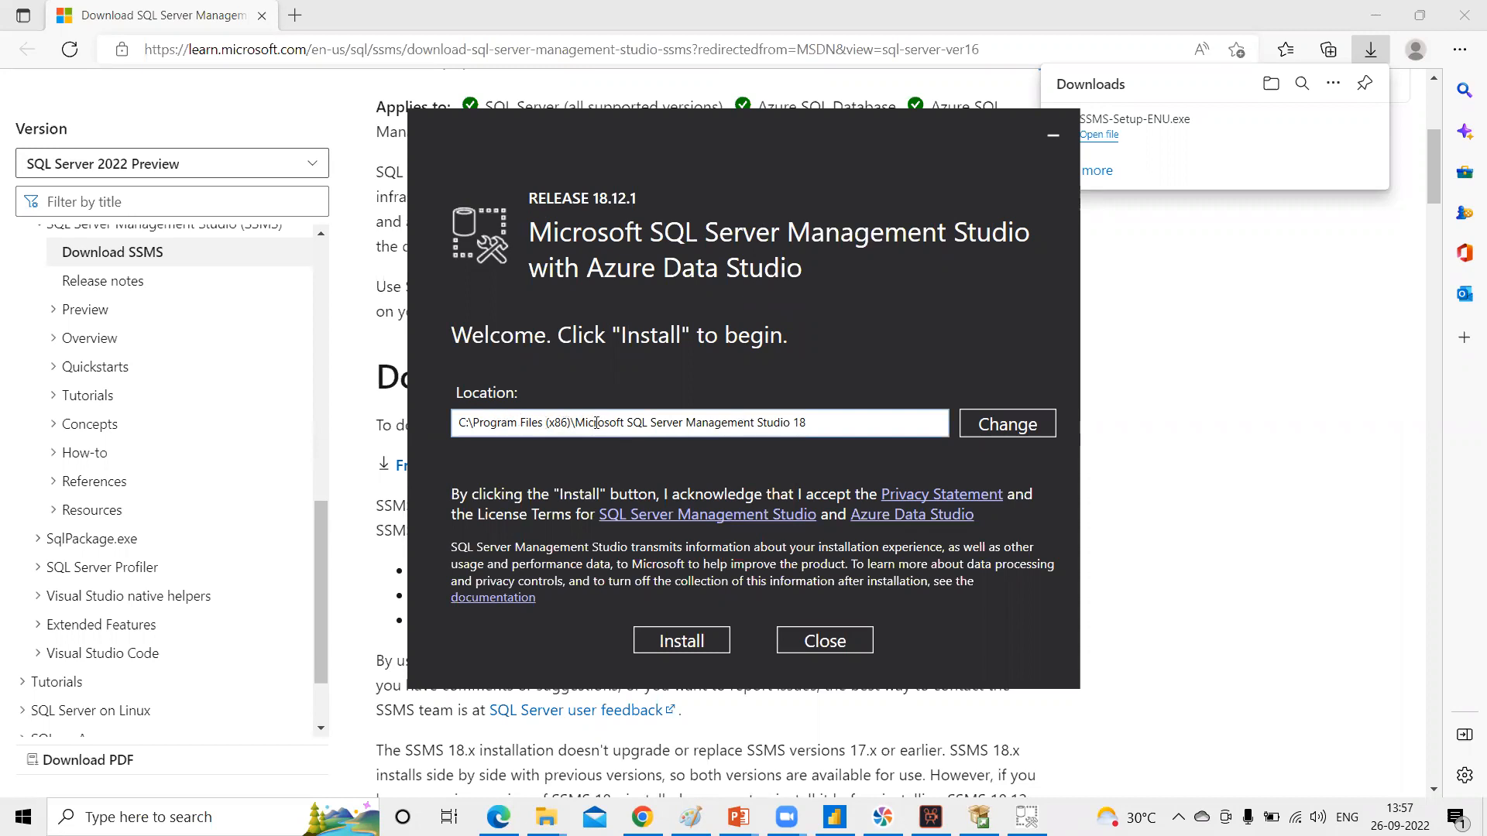
pyautogui.click(672, 643)
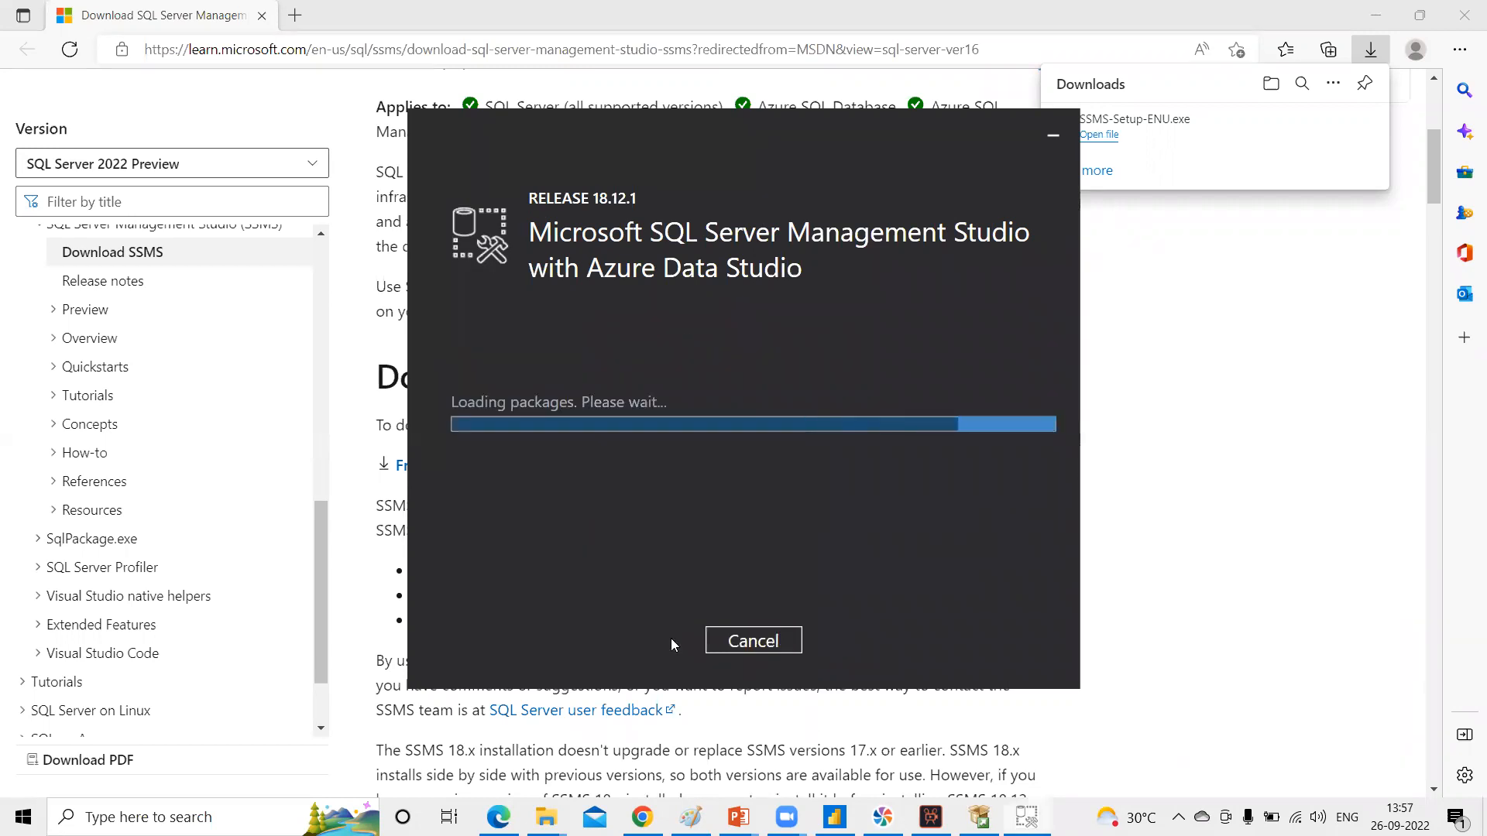